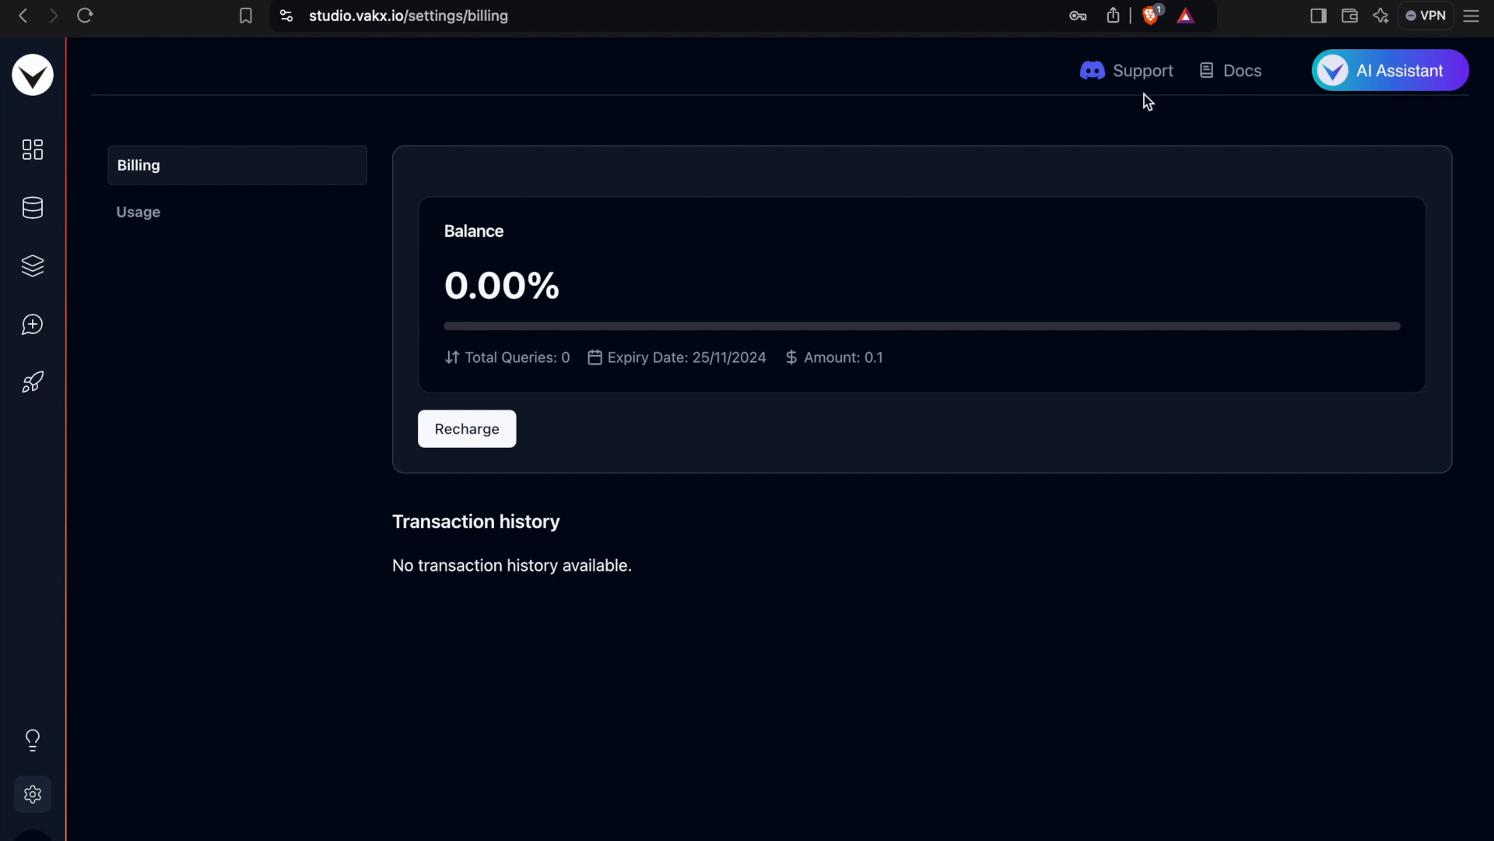
- Open the AI Assistant, send it the message "hi", and close the chat
{"action": "left_click", "coordinate": [1394, 85]}
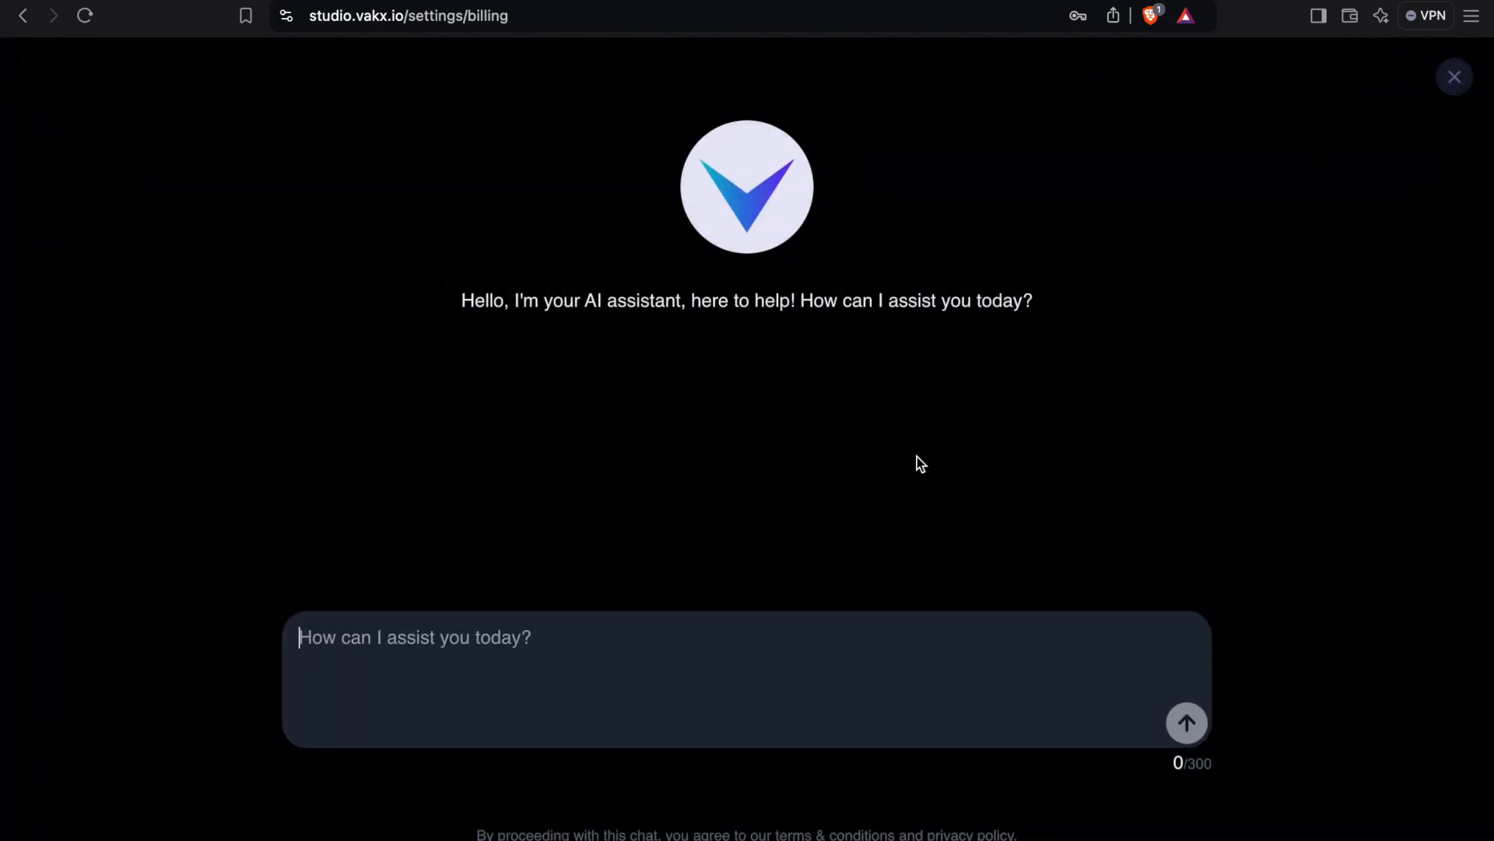
{"action": "type", "text": "hi"}
{"action": "key", "text": "Return"}
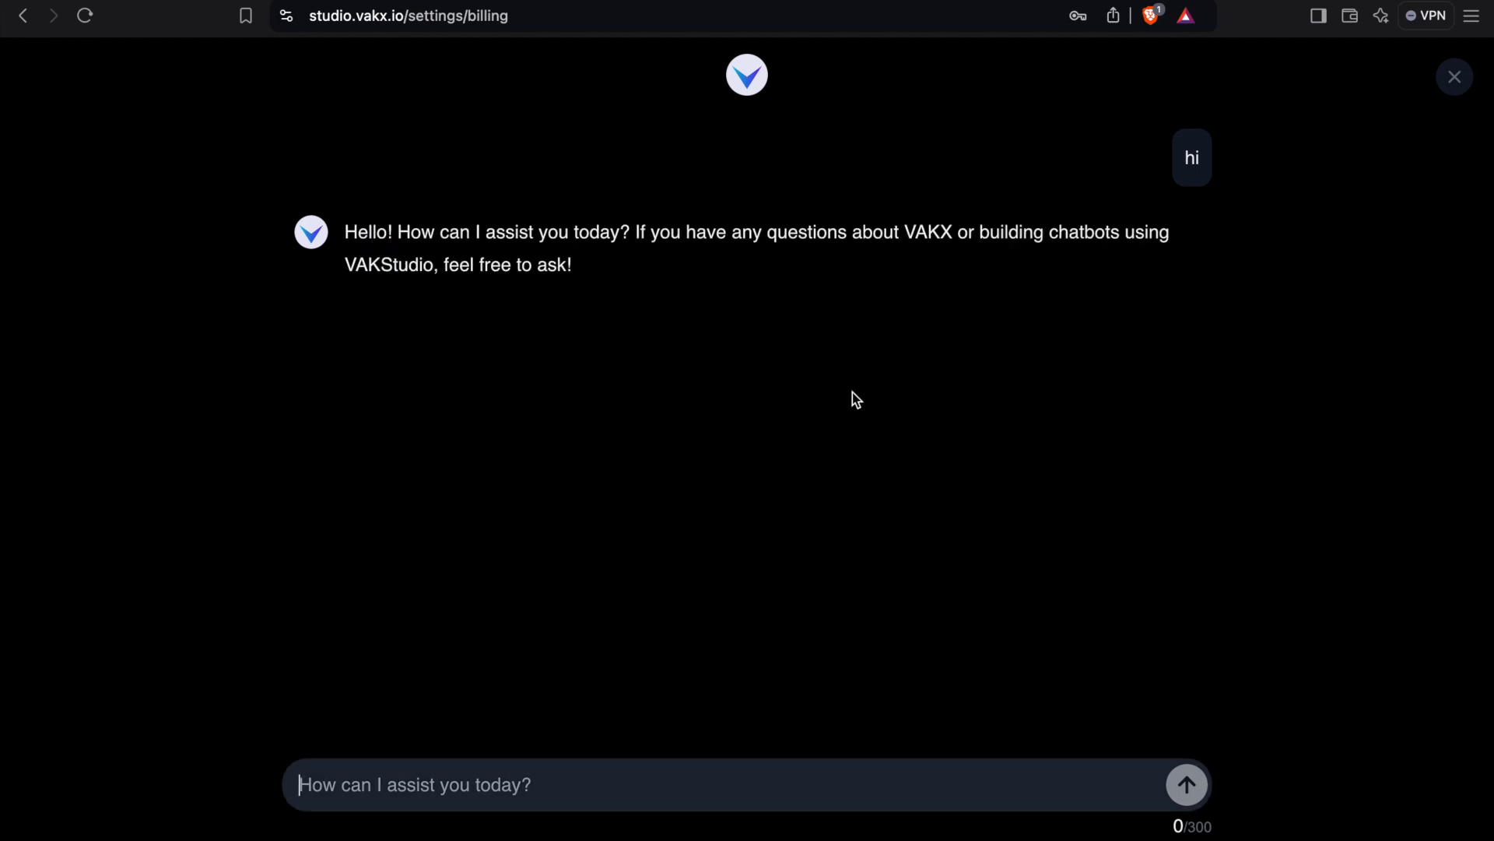
{"action": "key", "text": "Escape"}
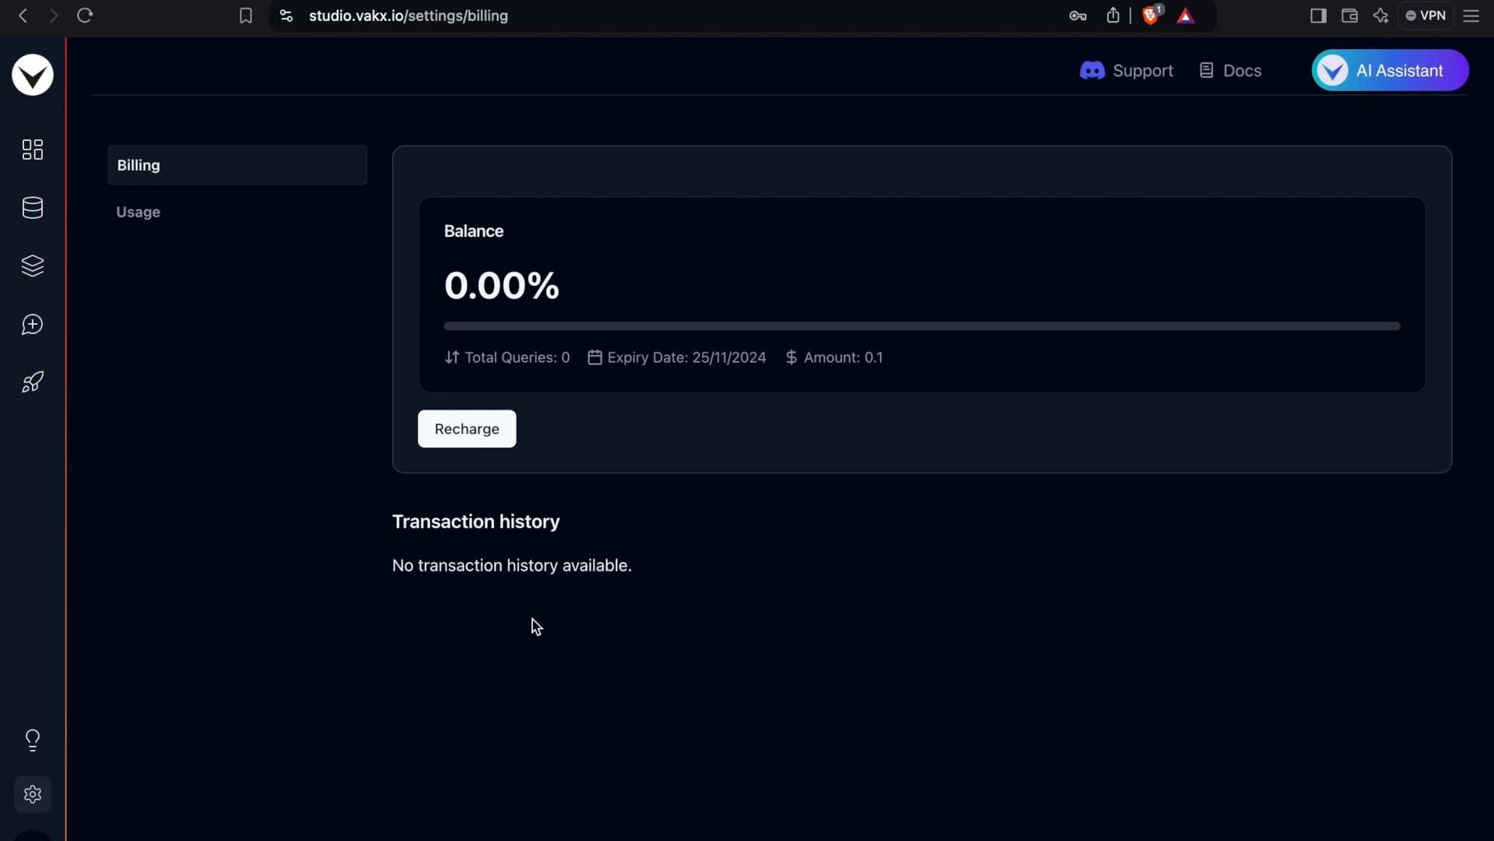
{"action": "left_click", "coordinate": [33, 740]}
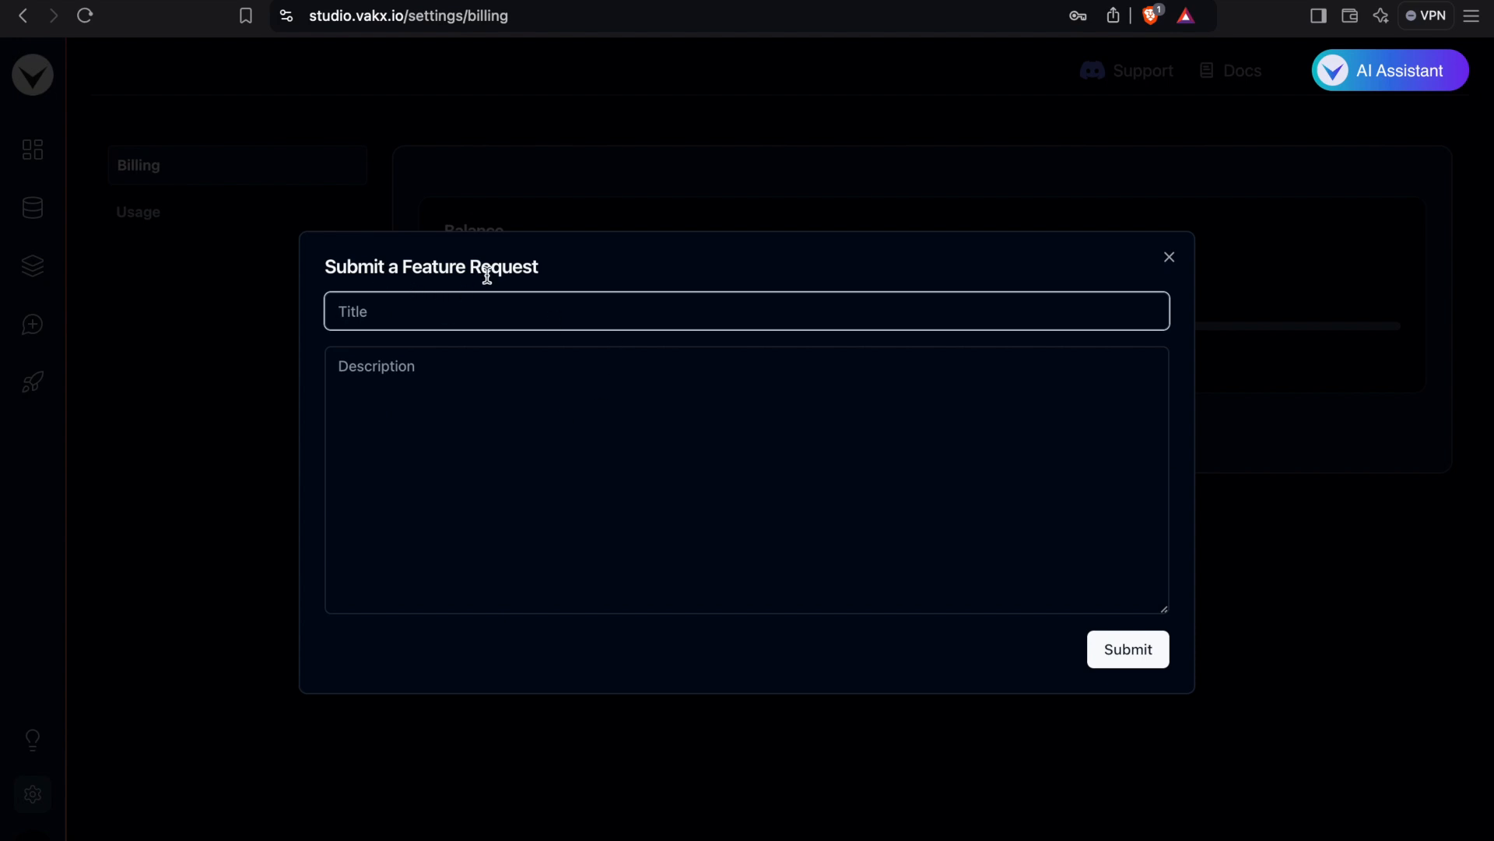
{"action": "left_click", "coordinate": [1167, 261]}
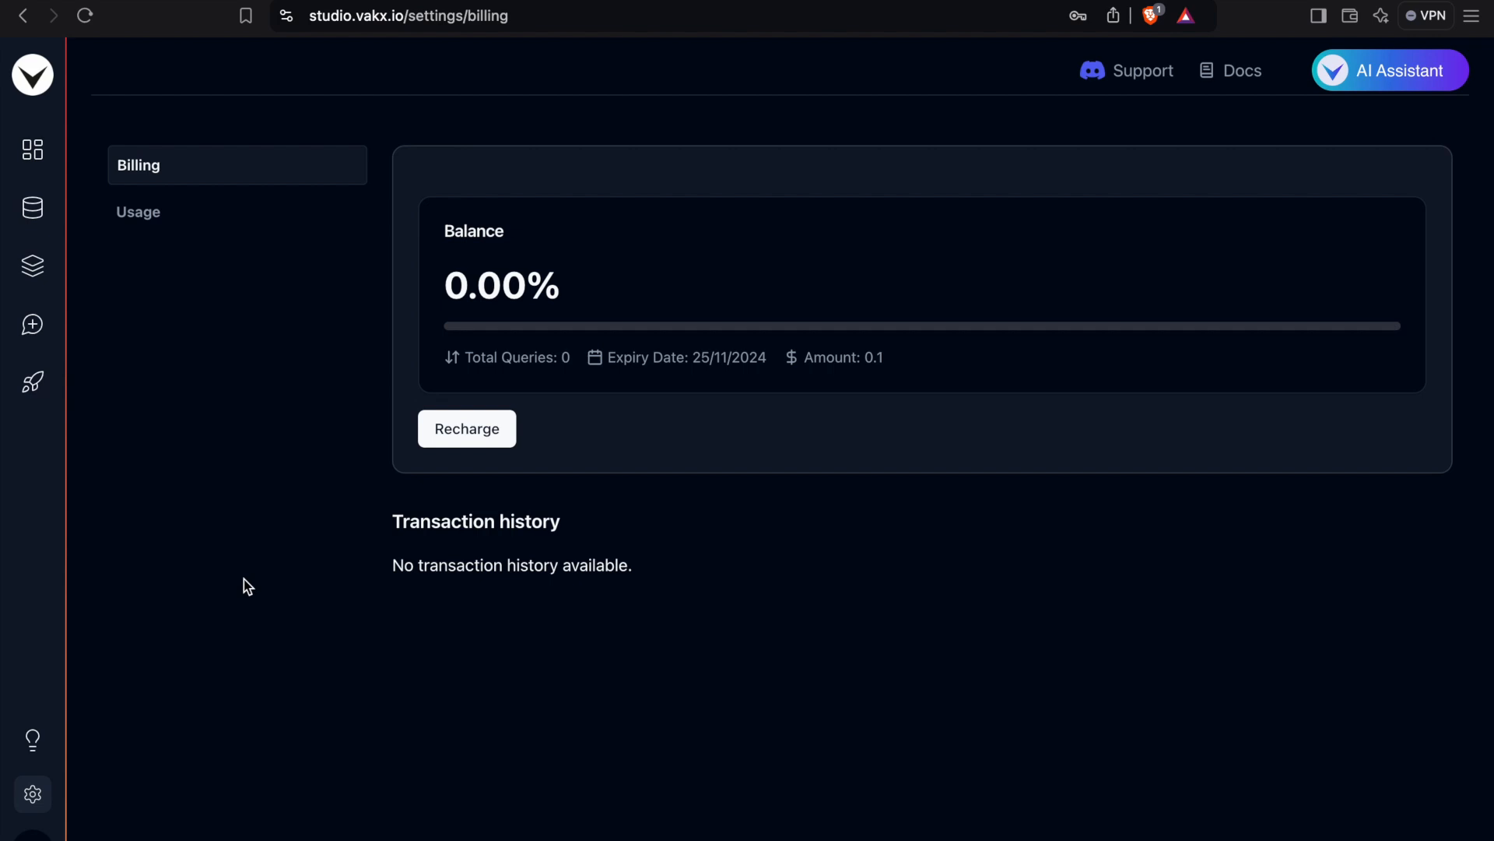
{"action": "left_click", "coordinate": [32, 738]}
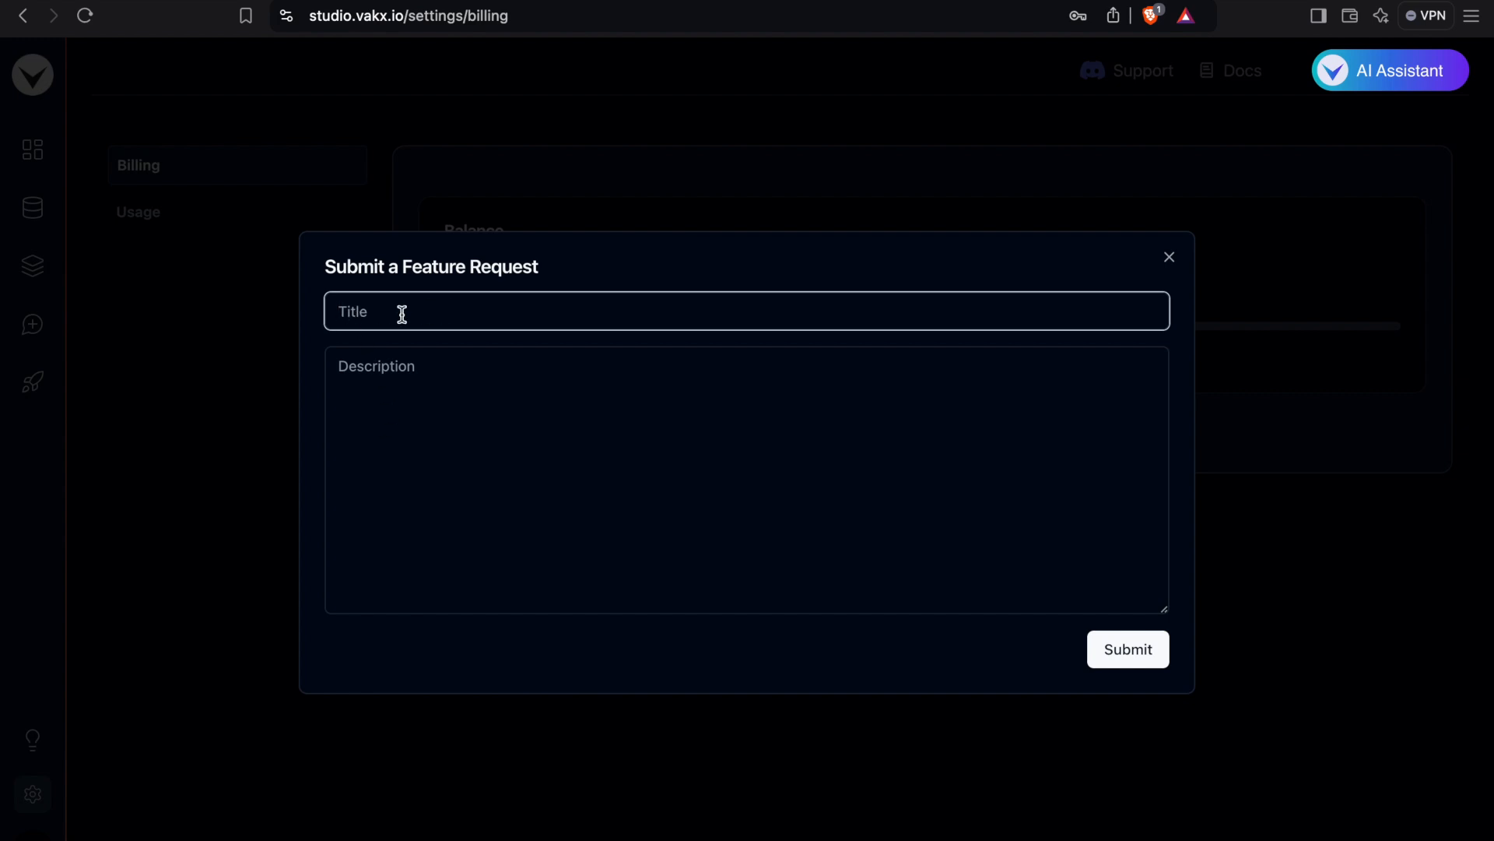
{"action": "type", "text": "adsf"}
{"action": "left_click", "coordinate": [406, 399]}
{"action": "type", "text": "asdfasdf"}
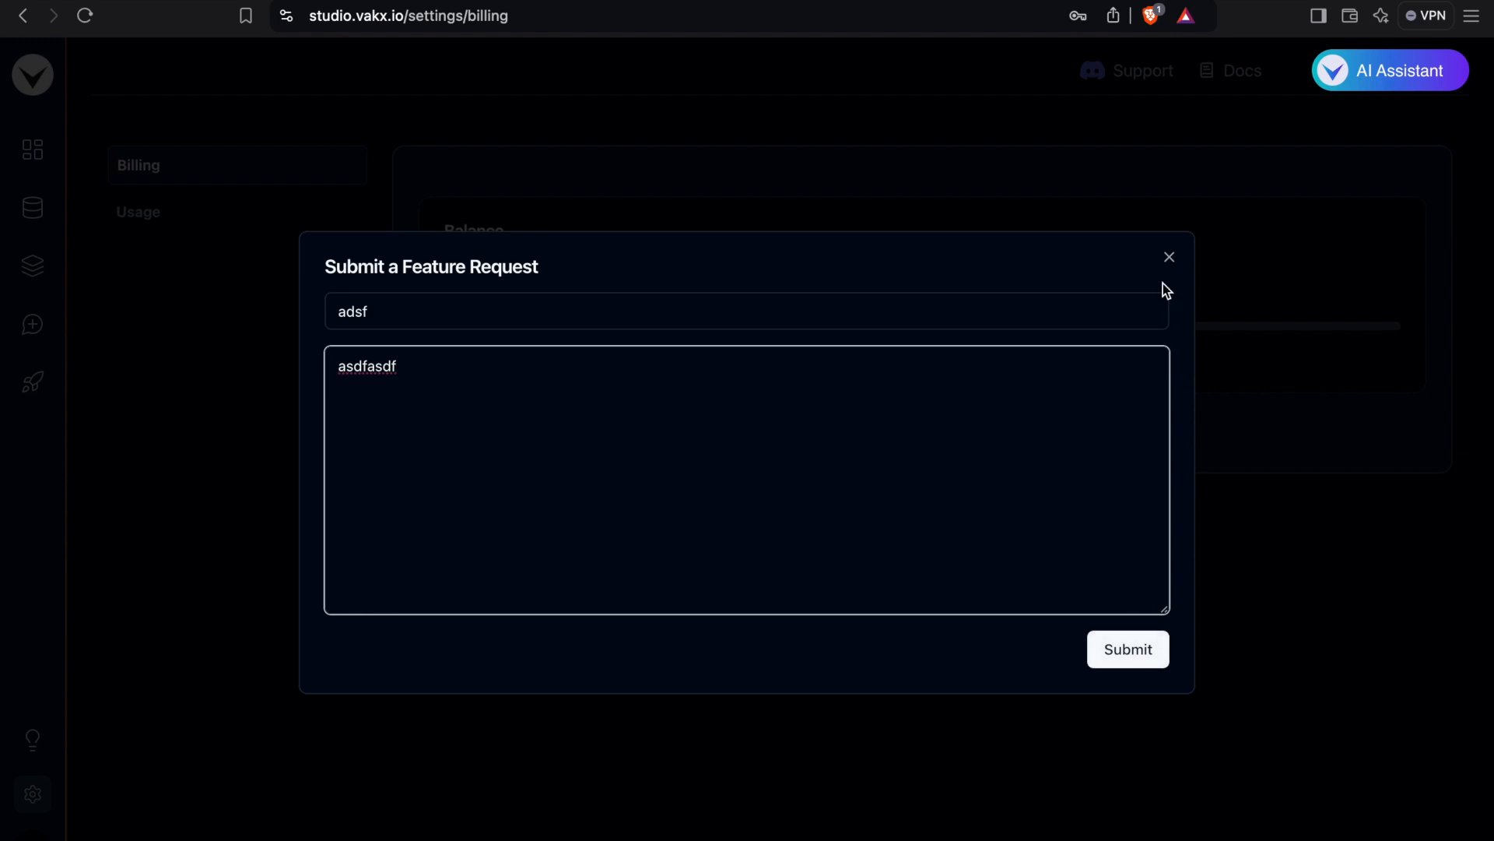
{"action": "left_click", "coordinate": [1169, 257]}
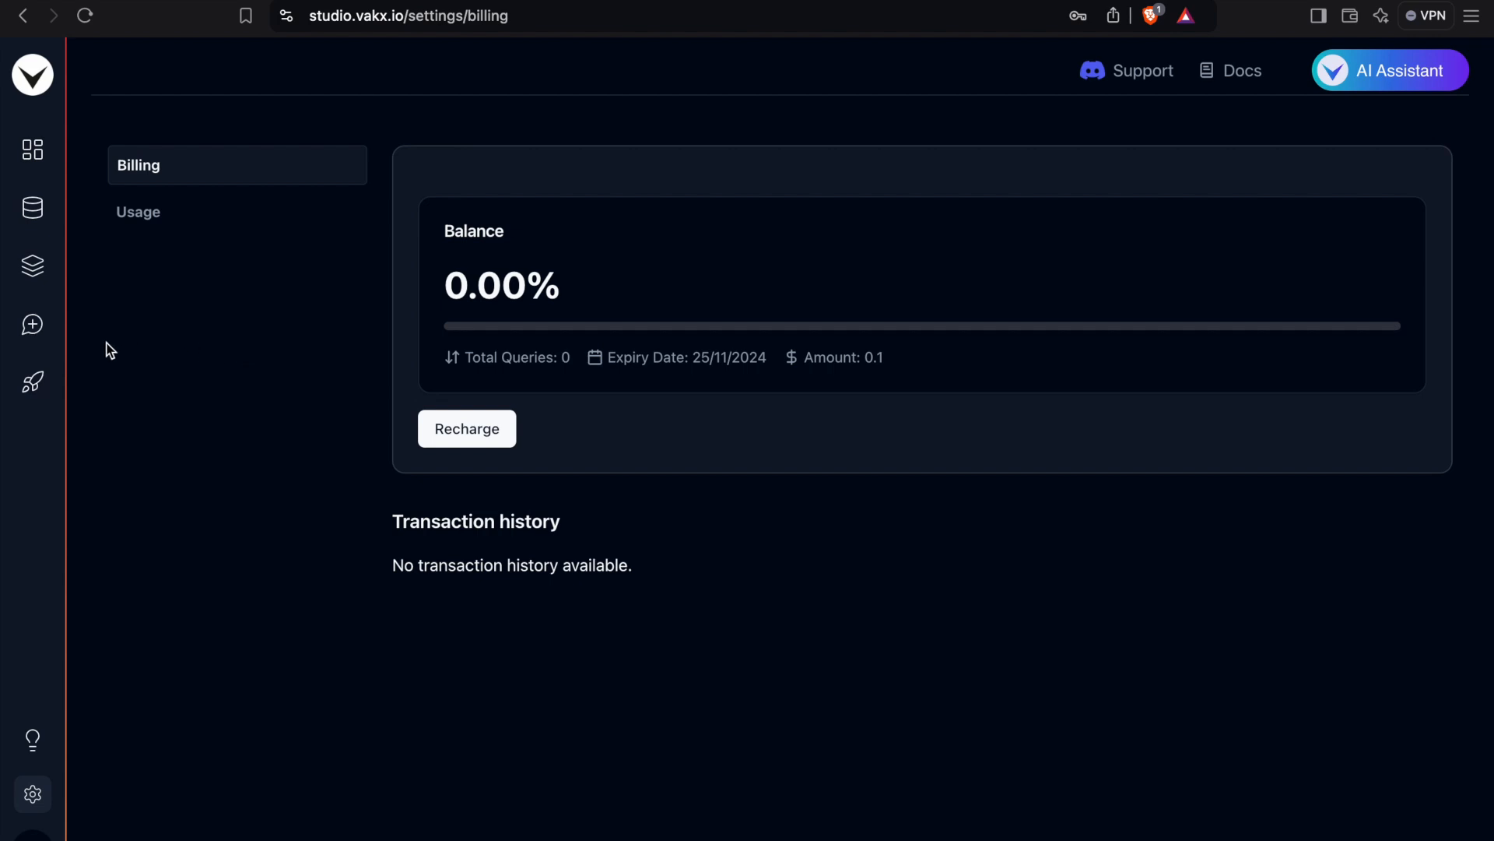
- Open the Prompt Playground
{"action": "left_click", "coordinate": [32, 330]}
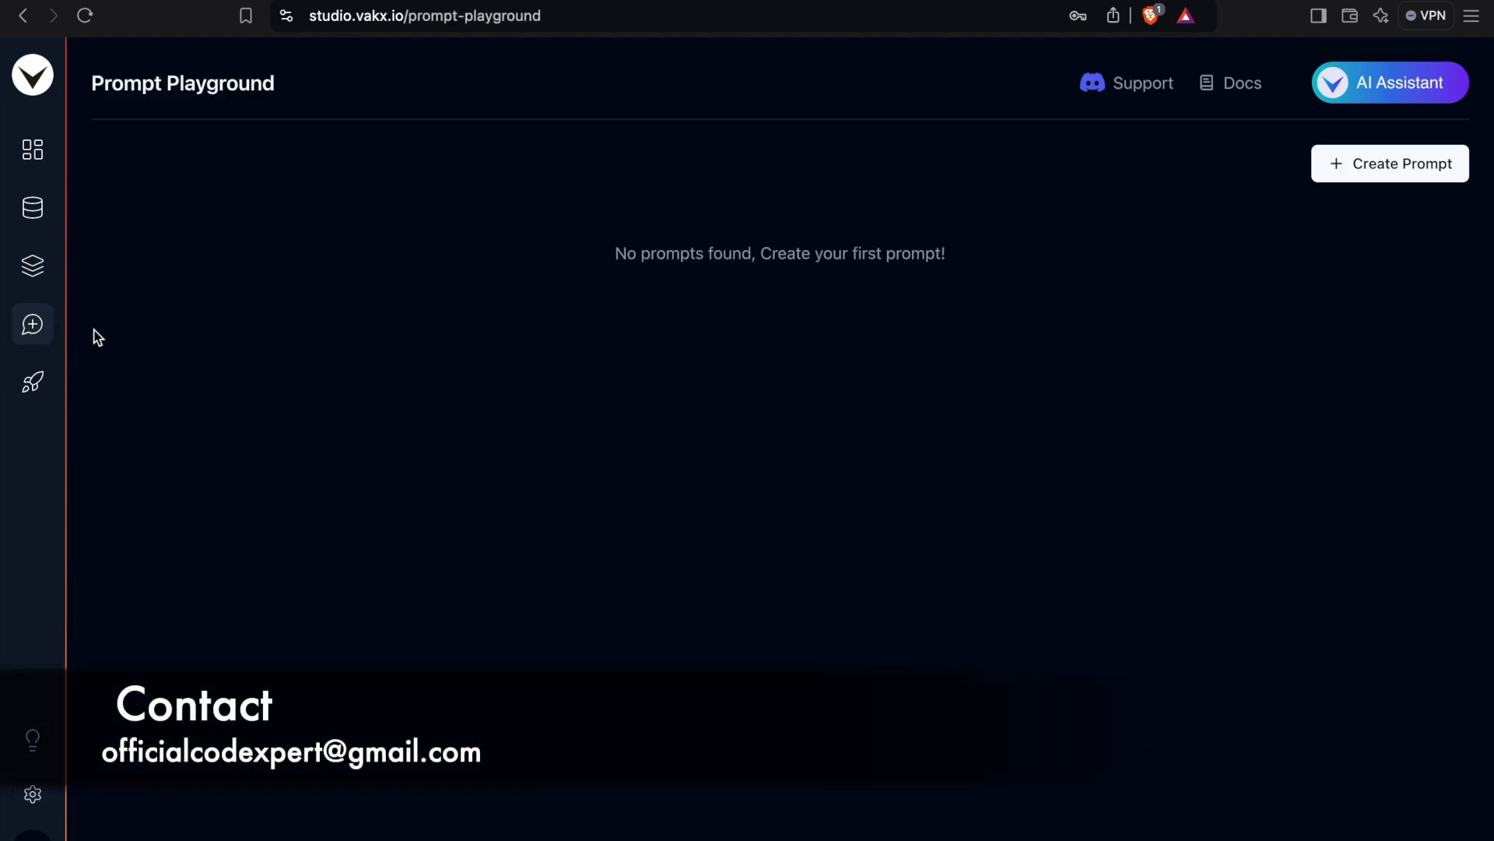
{"action": "left_click", "coordinate": [1372, 174]}
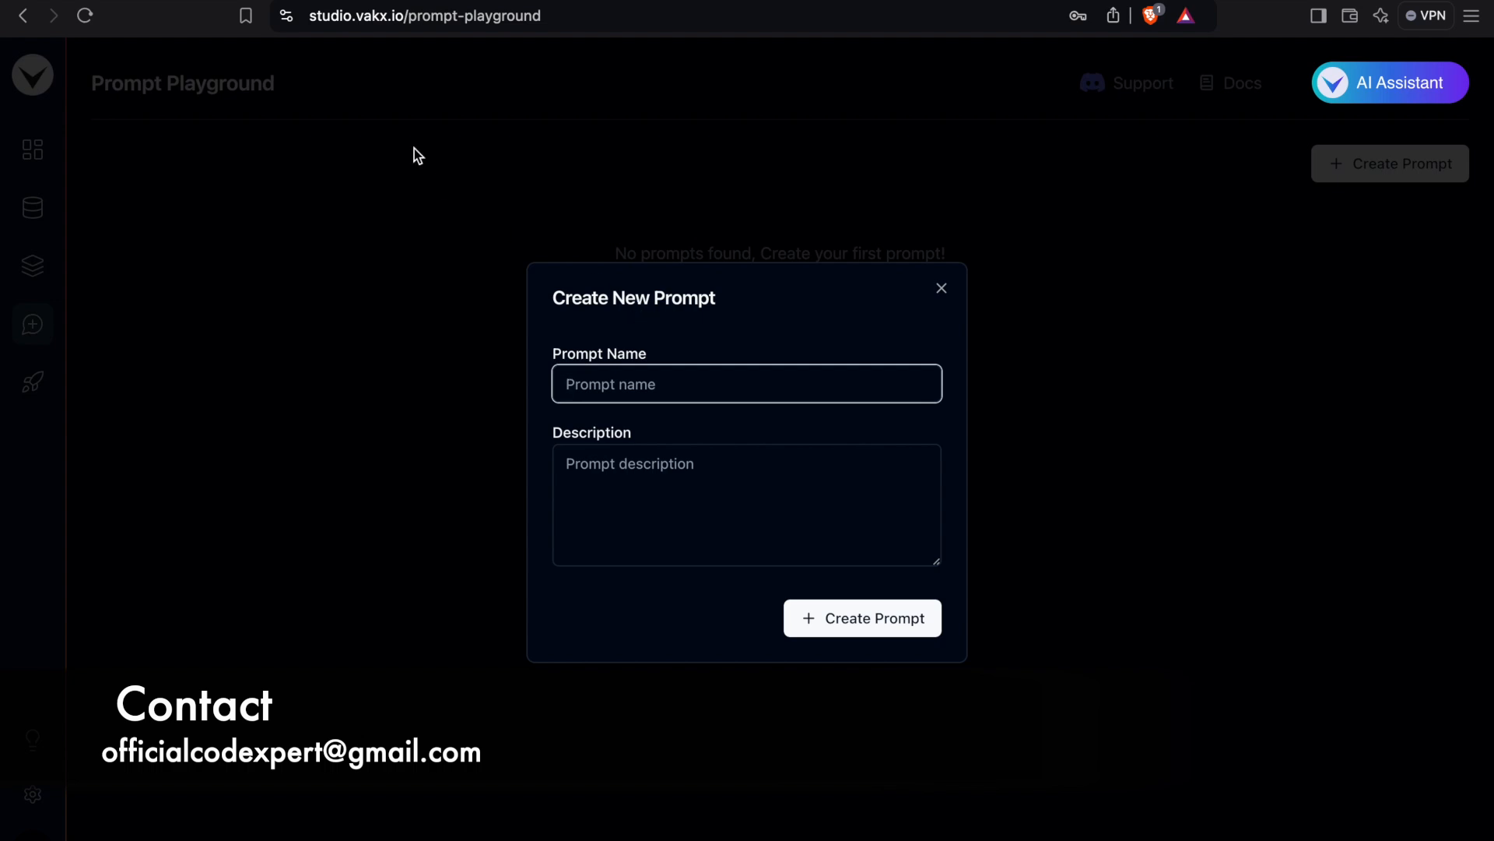
{"action": "left_click", "coordinate": [304, 241]}
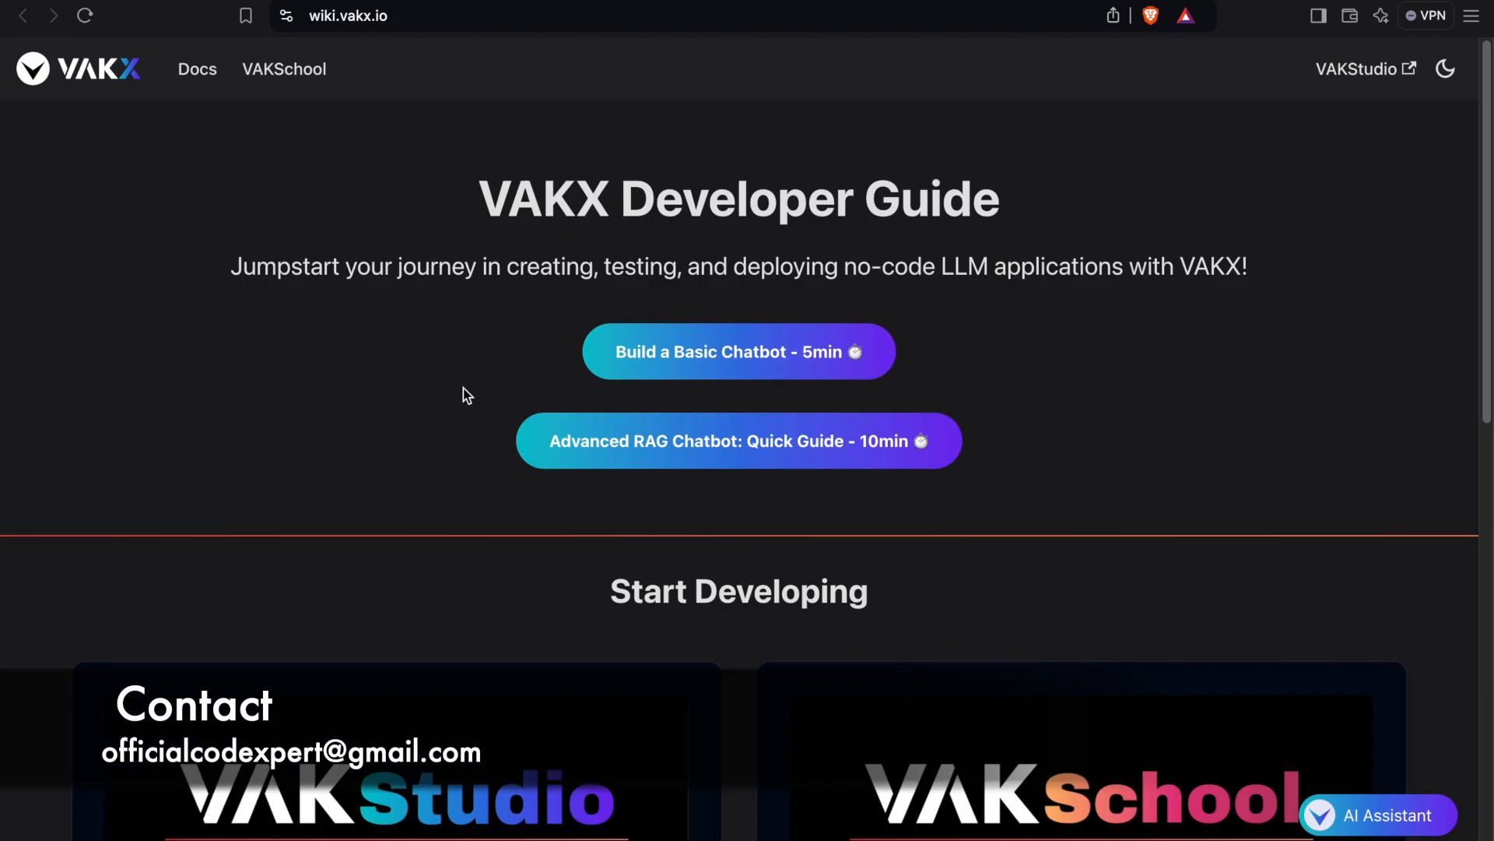
- Open the "What is a Prompt?" page under Prompt Engineering in VAKSchool's LLM Orchestration section and read its introduction
{"action": "left_click", "coordinate": [280, 68]}
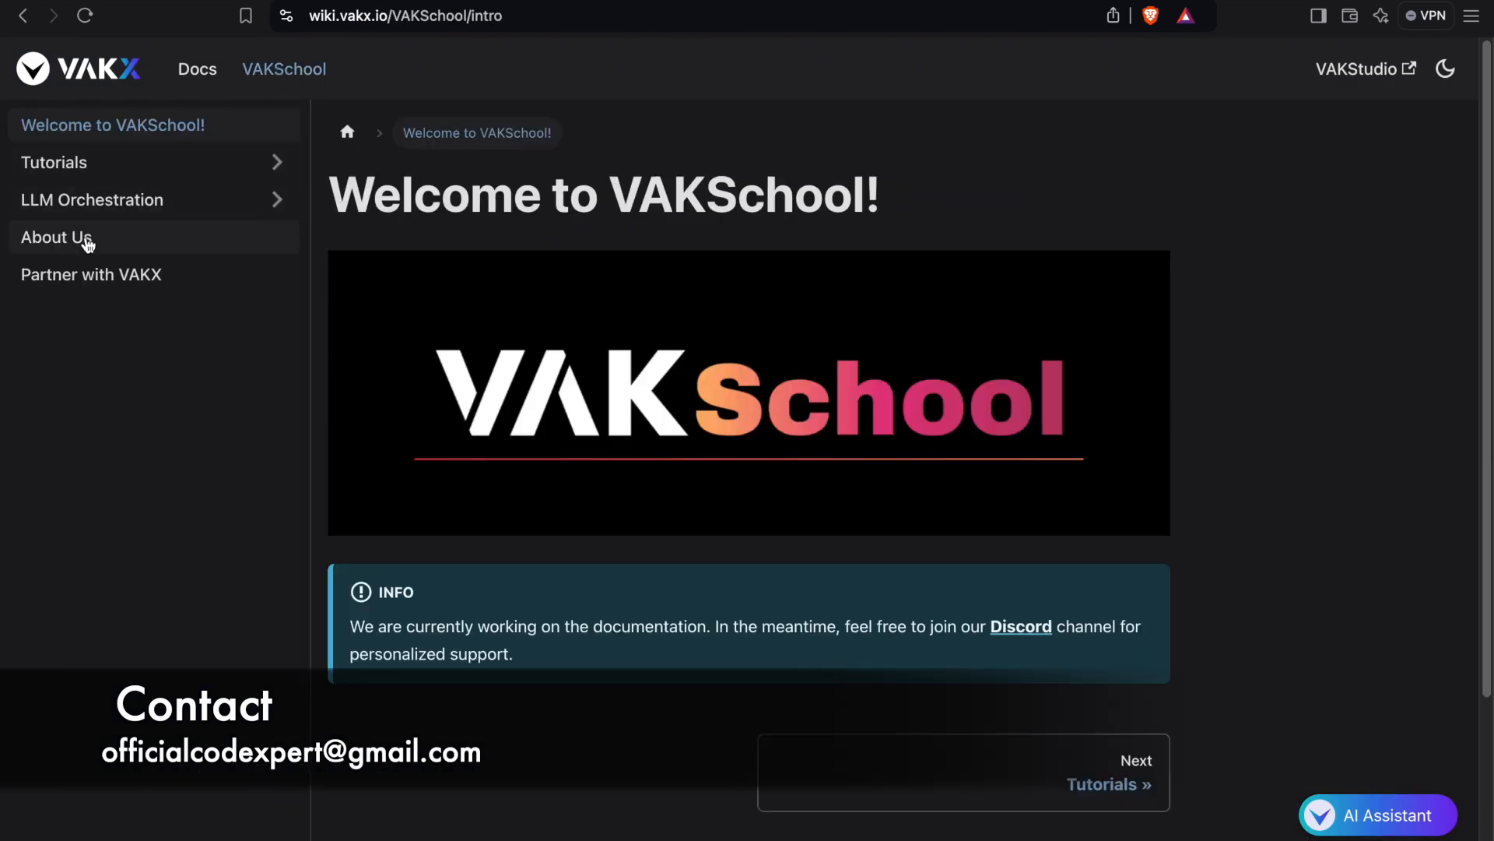
{"action": "left_click", "coordinate": [272, 199]}
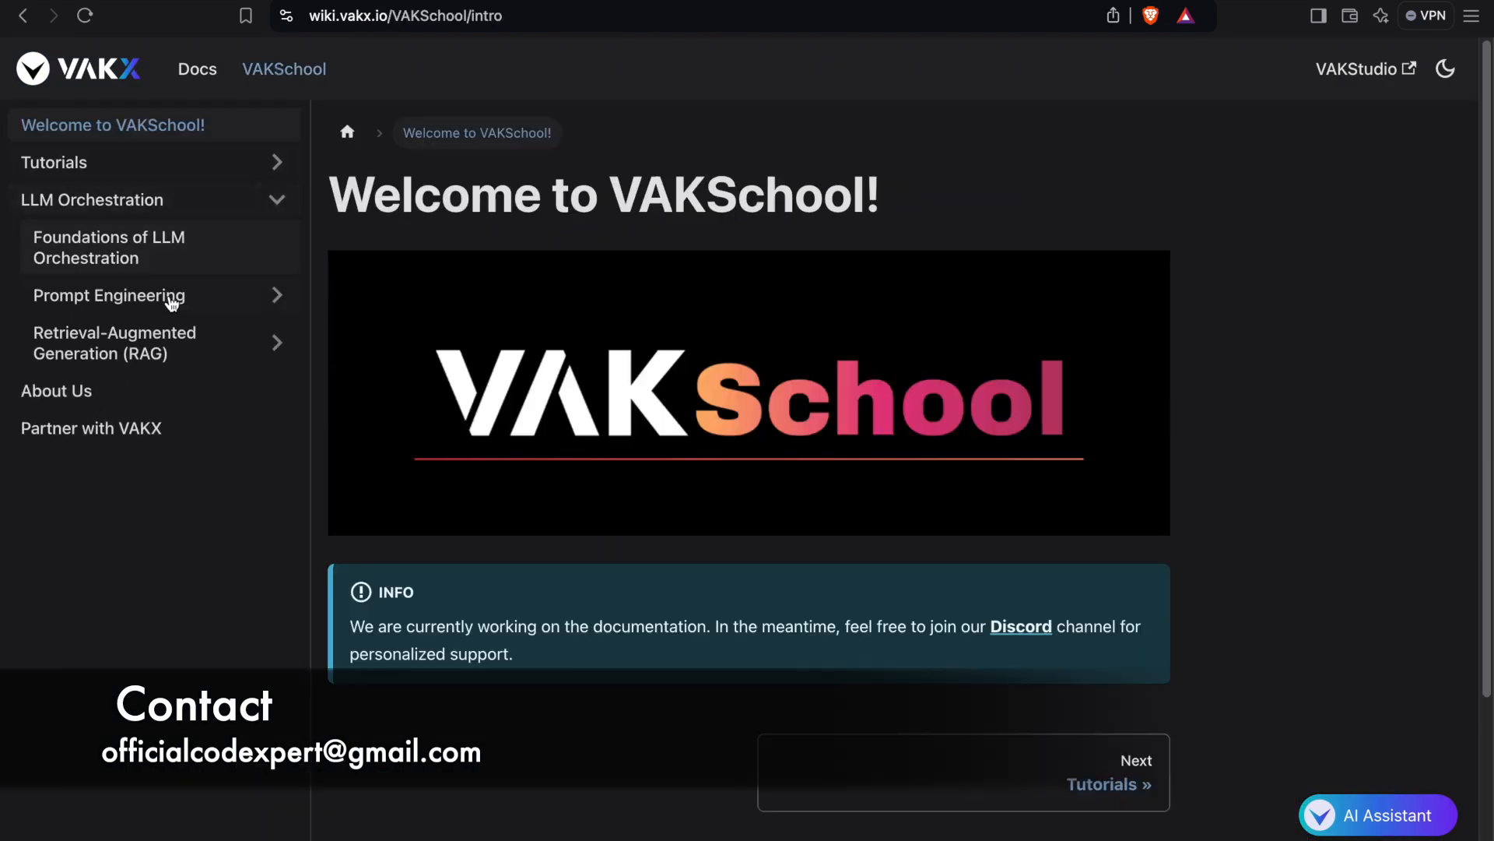
{"action": "left_click", "coordinate": [227, 306]}
{"action": "left_click", "coordinate": [218, 326]}
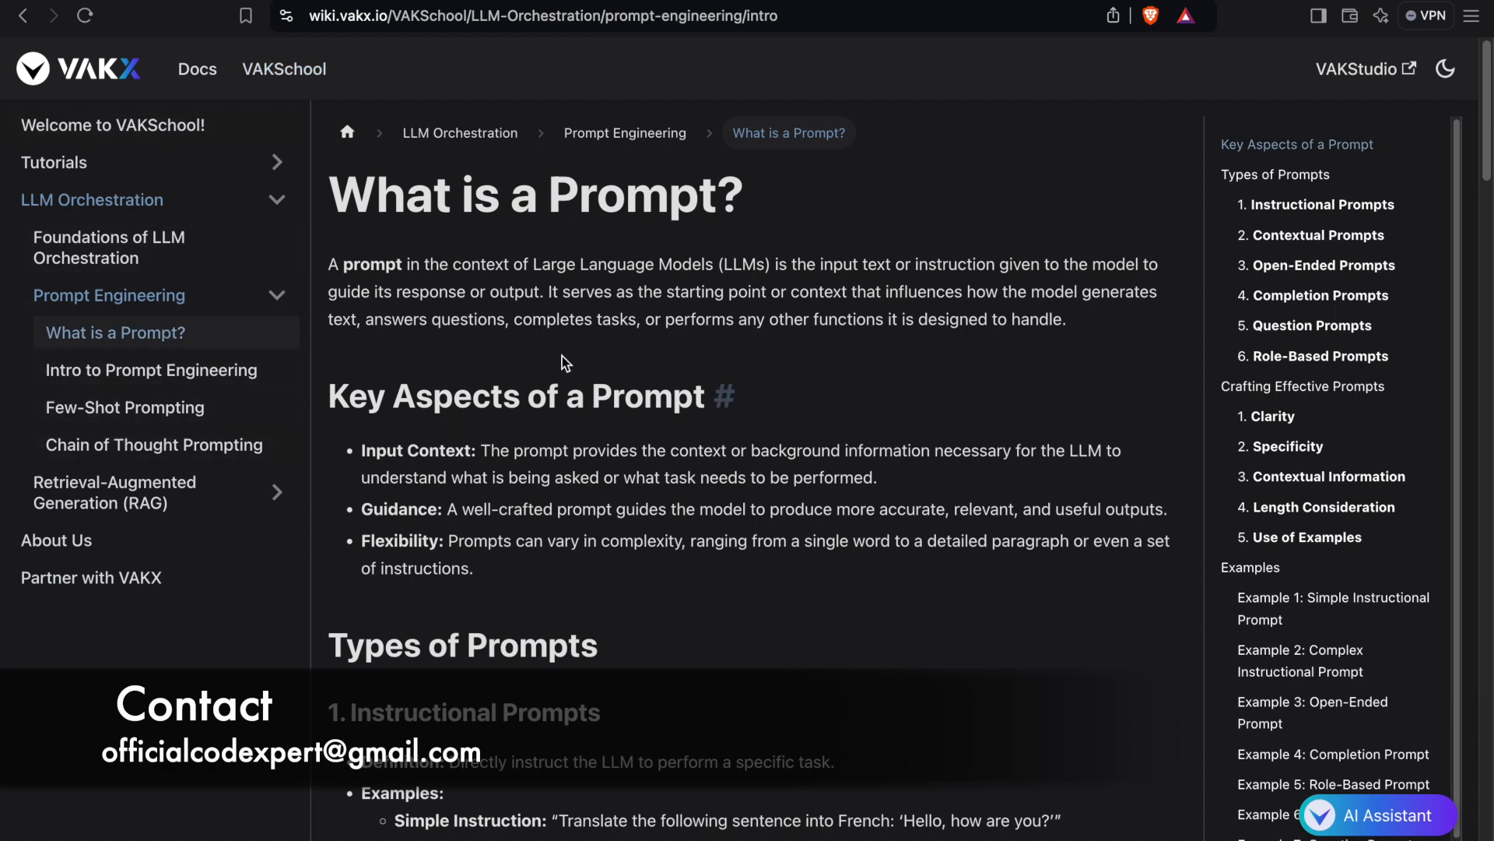
{"action": "triple_click", "coordinate": [455, 255]}
{"action": "left_click", "coordinate": [459, 258]}
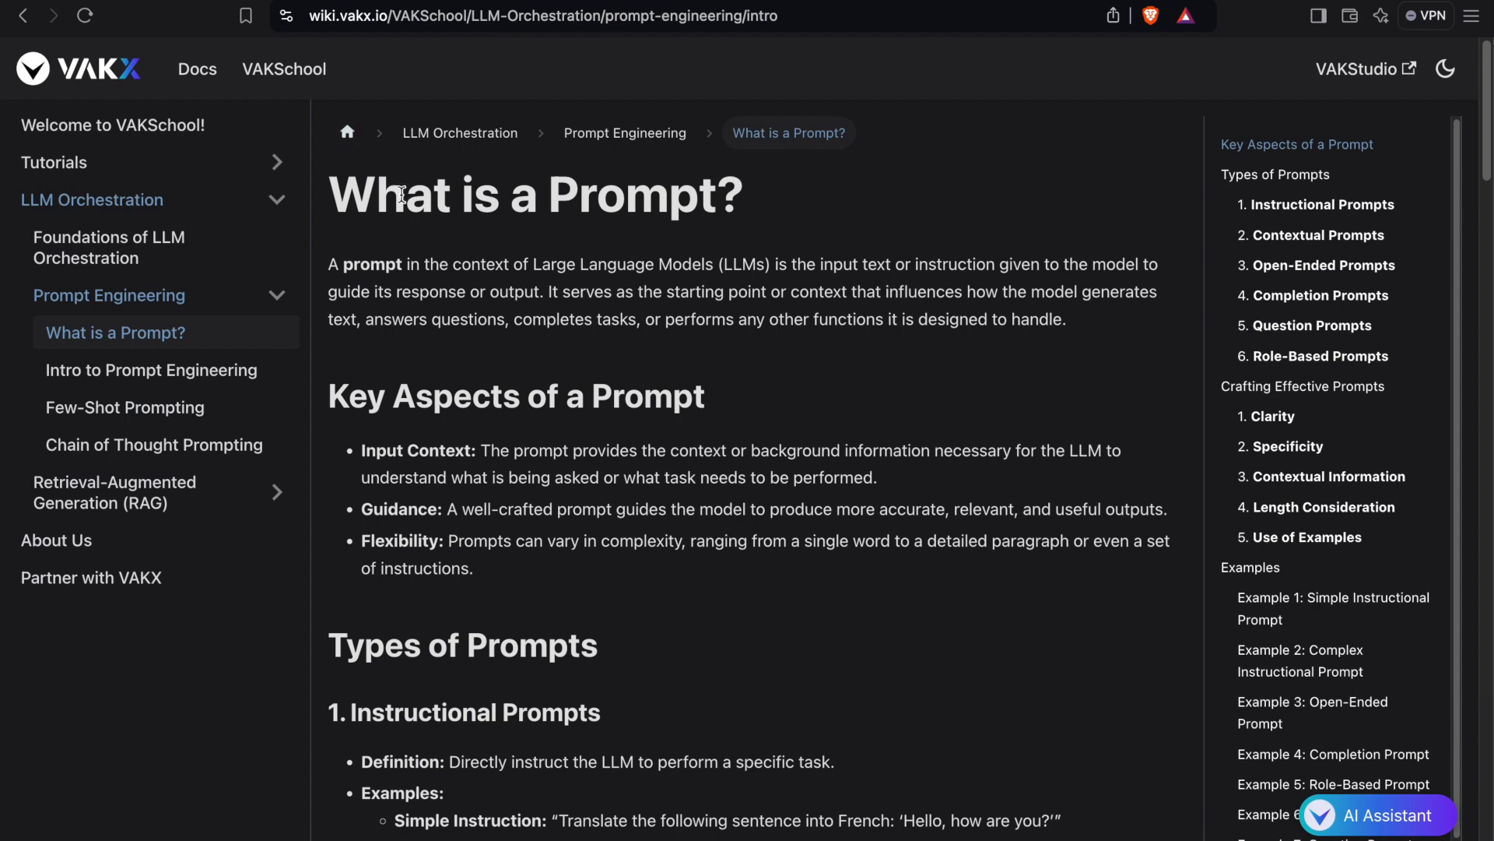
- Return to the Prompt Playground and create a new prompt named "FoodSprint Prompt" with an empty description
{"action": "left_click", "coordinate": [173, 0]}
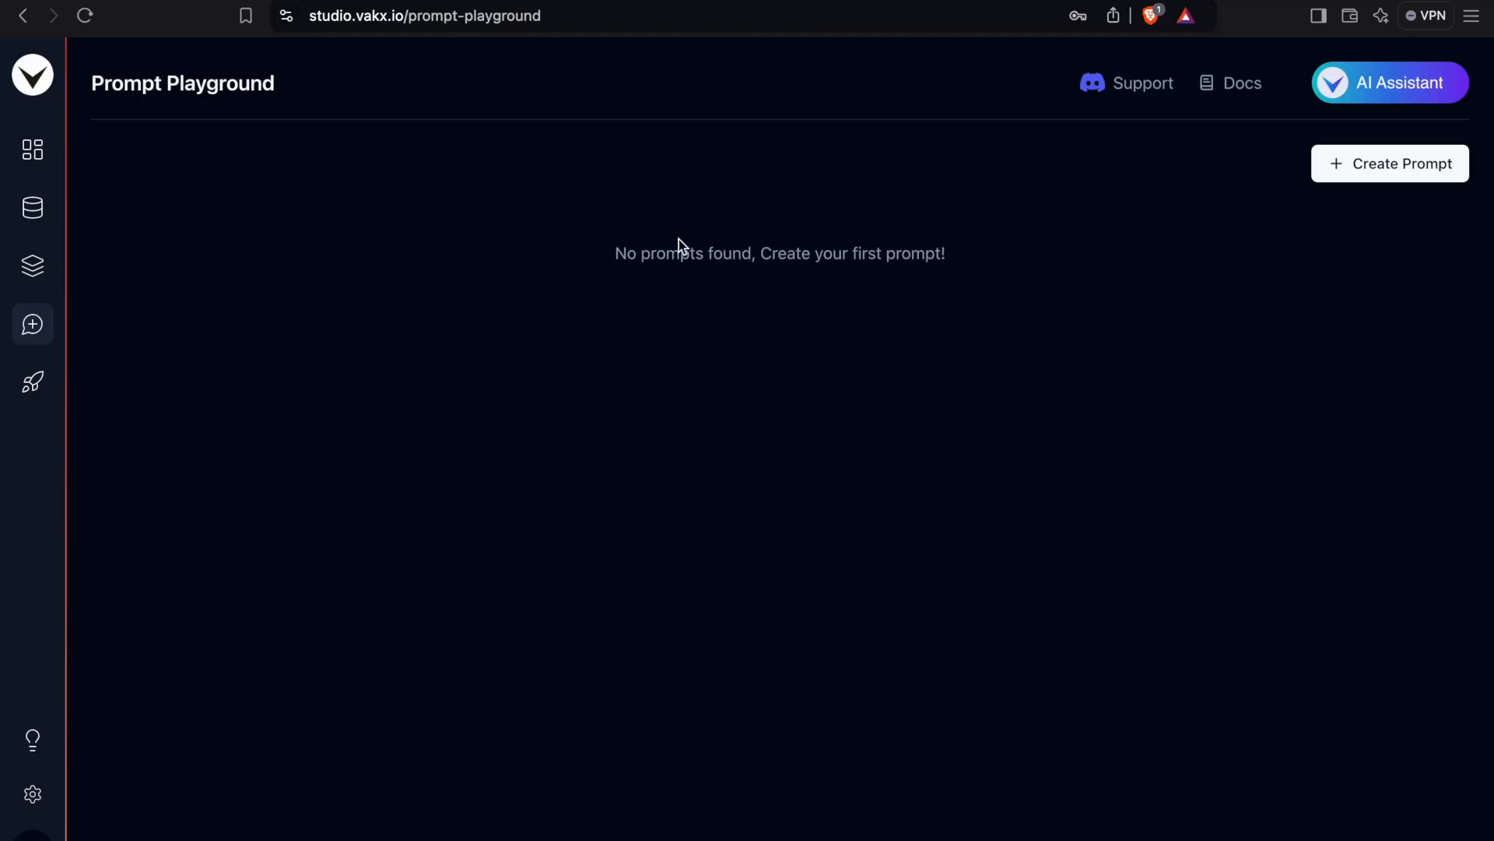
{"action": "left_click", "coordinate": [1370, 176]}
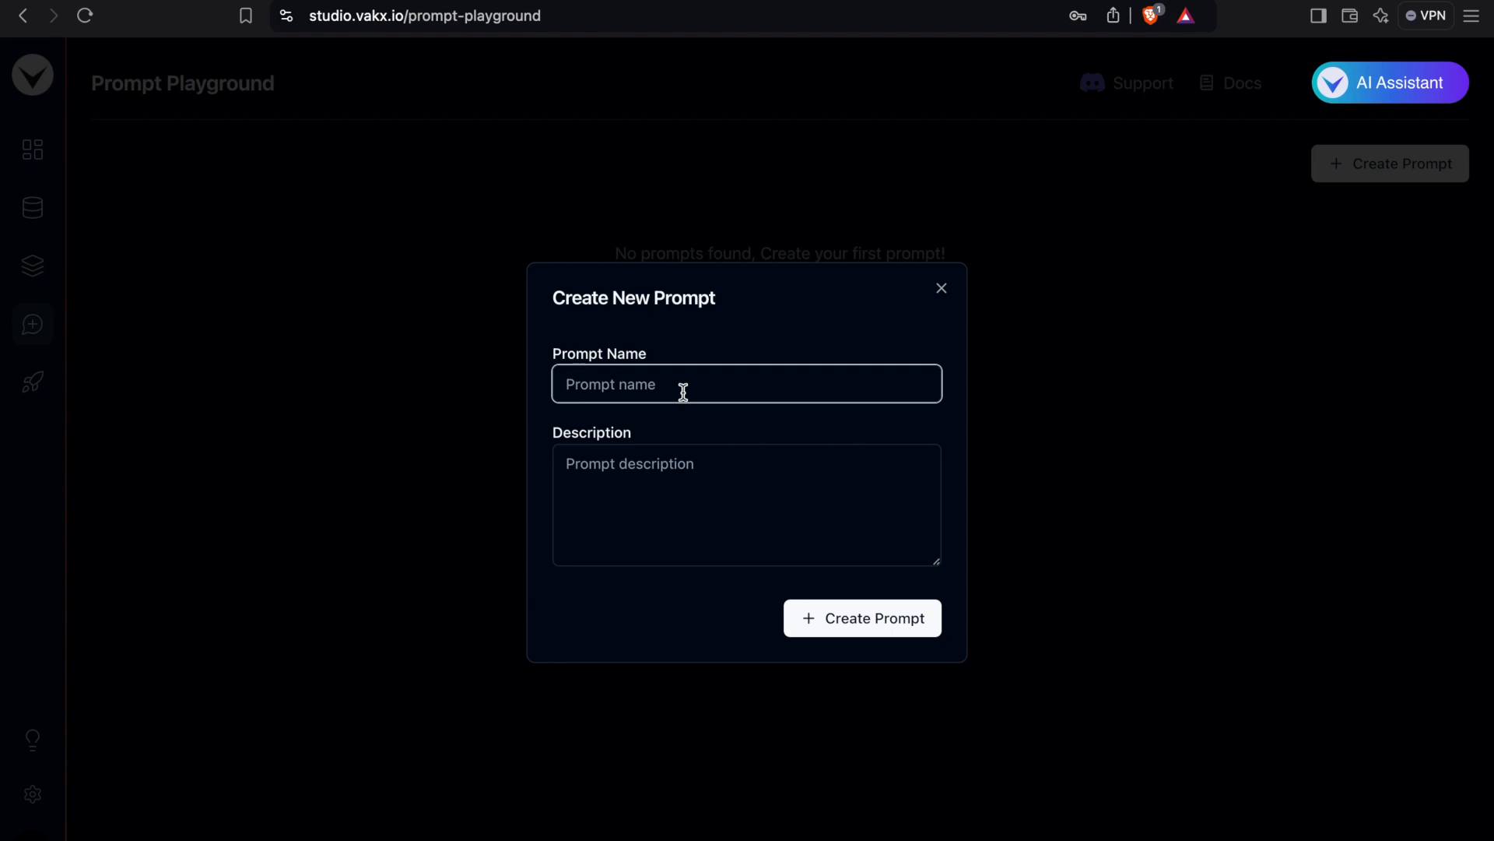
{"action": "type", "text": "FoodSprint Prompt"}
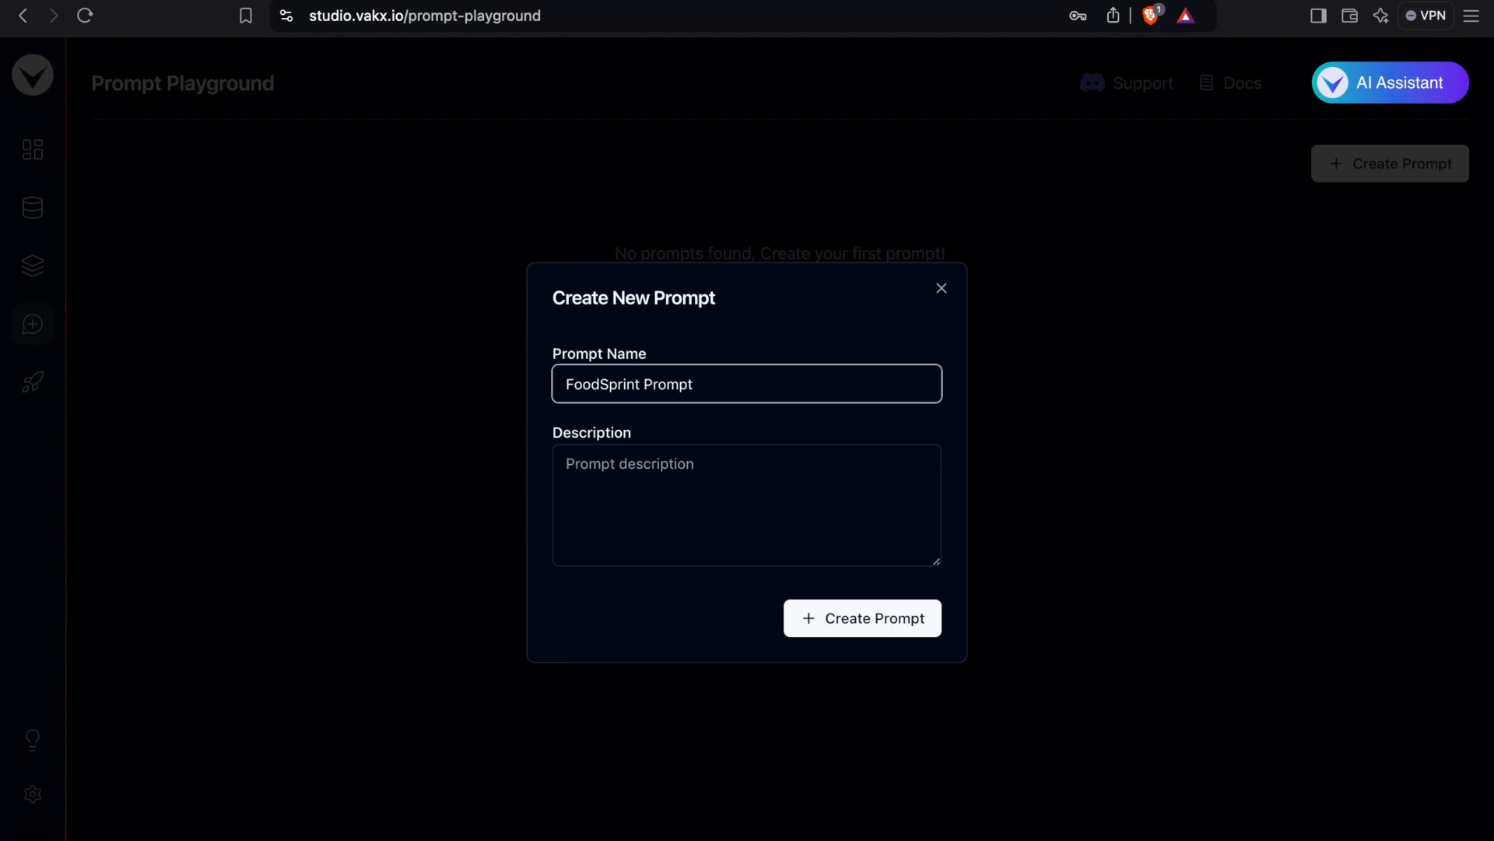
{"action": "left_click", "coordinate": [857, 632]}
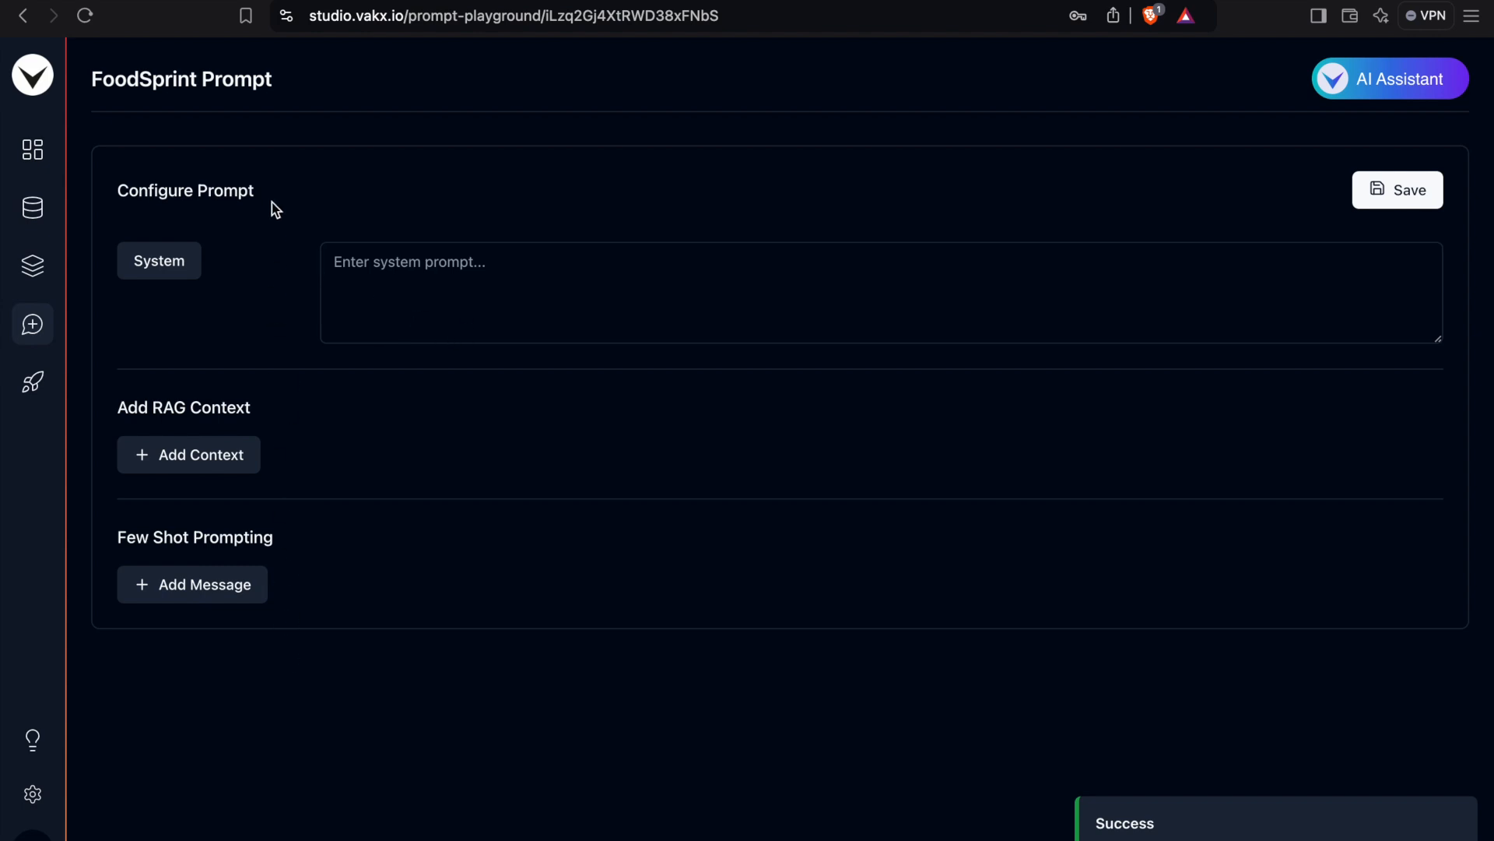
- Add a RAG context to the FoodSprint Prompt, leaving the system prompt empty
{"action": "left_click", "coordinate": [367, 274]}
{"action": "left_click", "coordinate": [421, 200]}
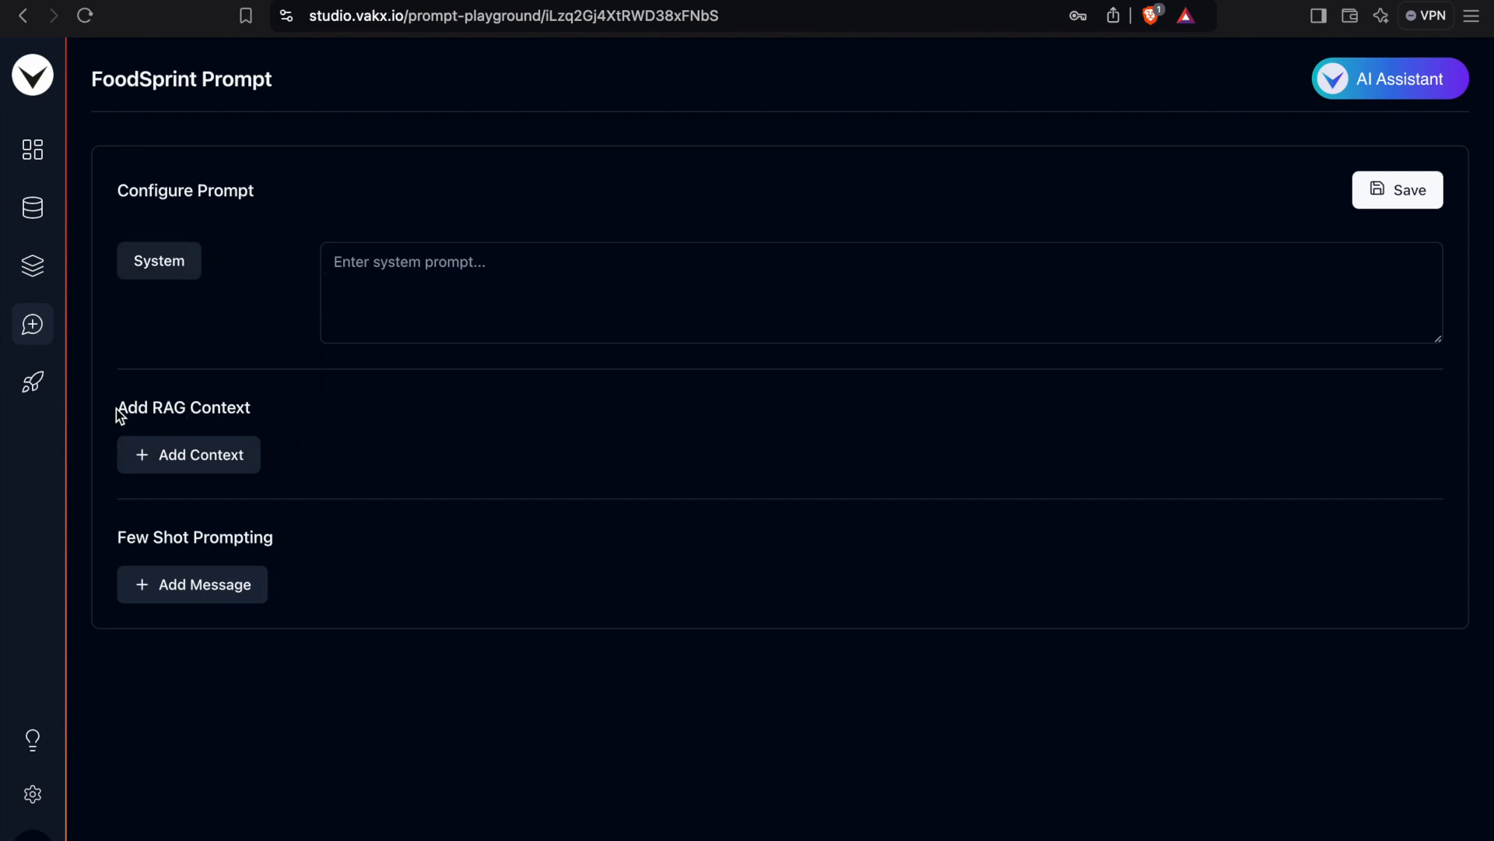
{"action": "left_click_drag", "start_coordinate": [116, 408], "coordinate": [257, 407]}
{"action": "left_click", "coordinate": [286, 413]}
{"action": "left_click", "coordinate": [204, 467]}
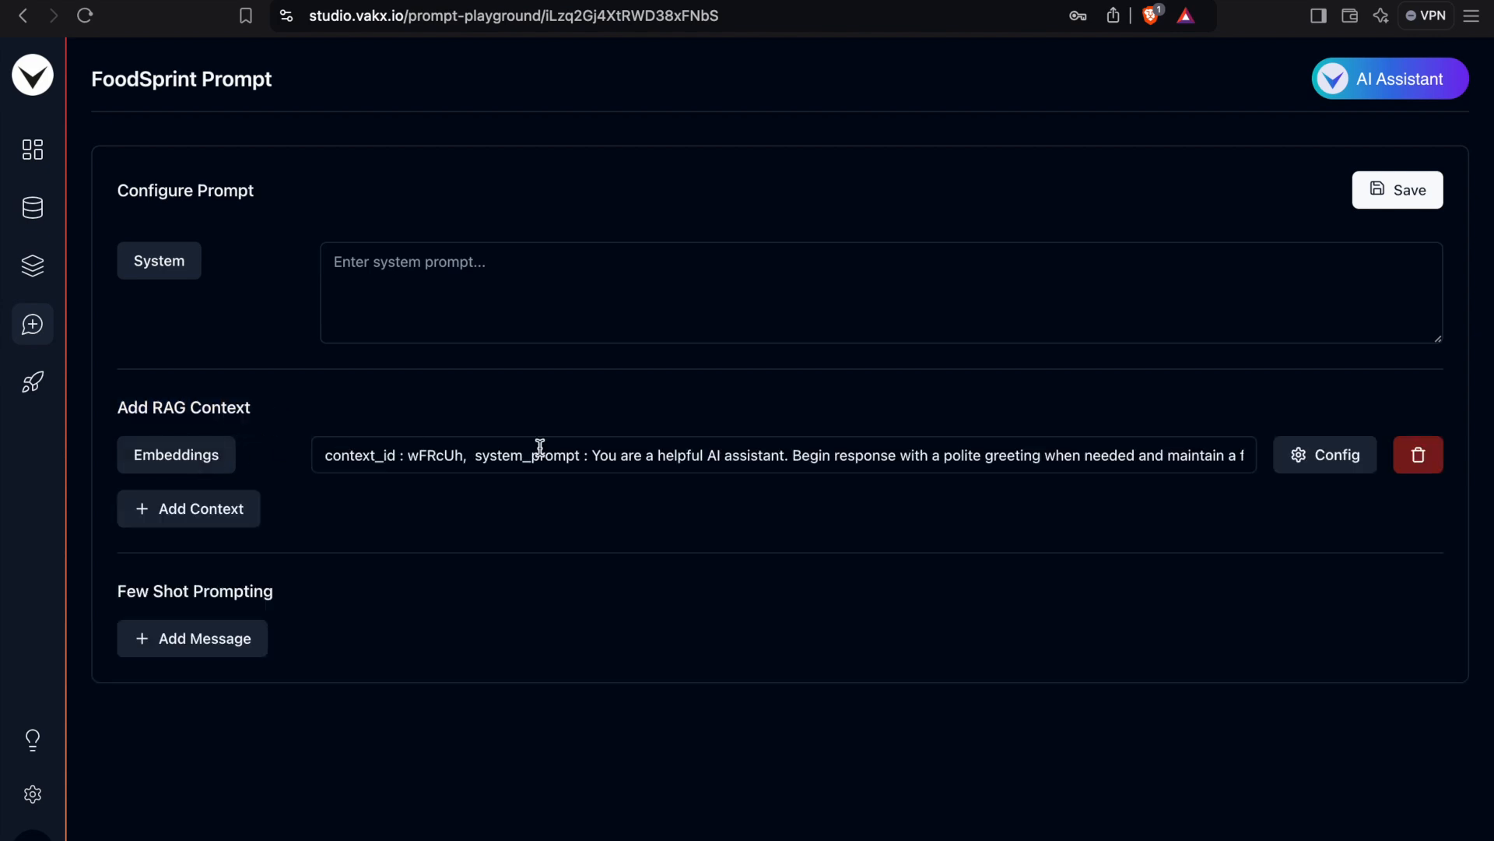
- Open the embeddings context's configuration with the "Follow Context with Some Creativity" template and enlarge its prompt text box
{"action": "left_click", "coordinate": [1323, 466]}
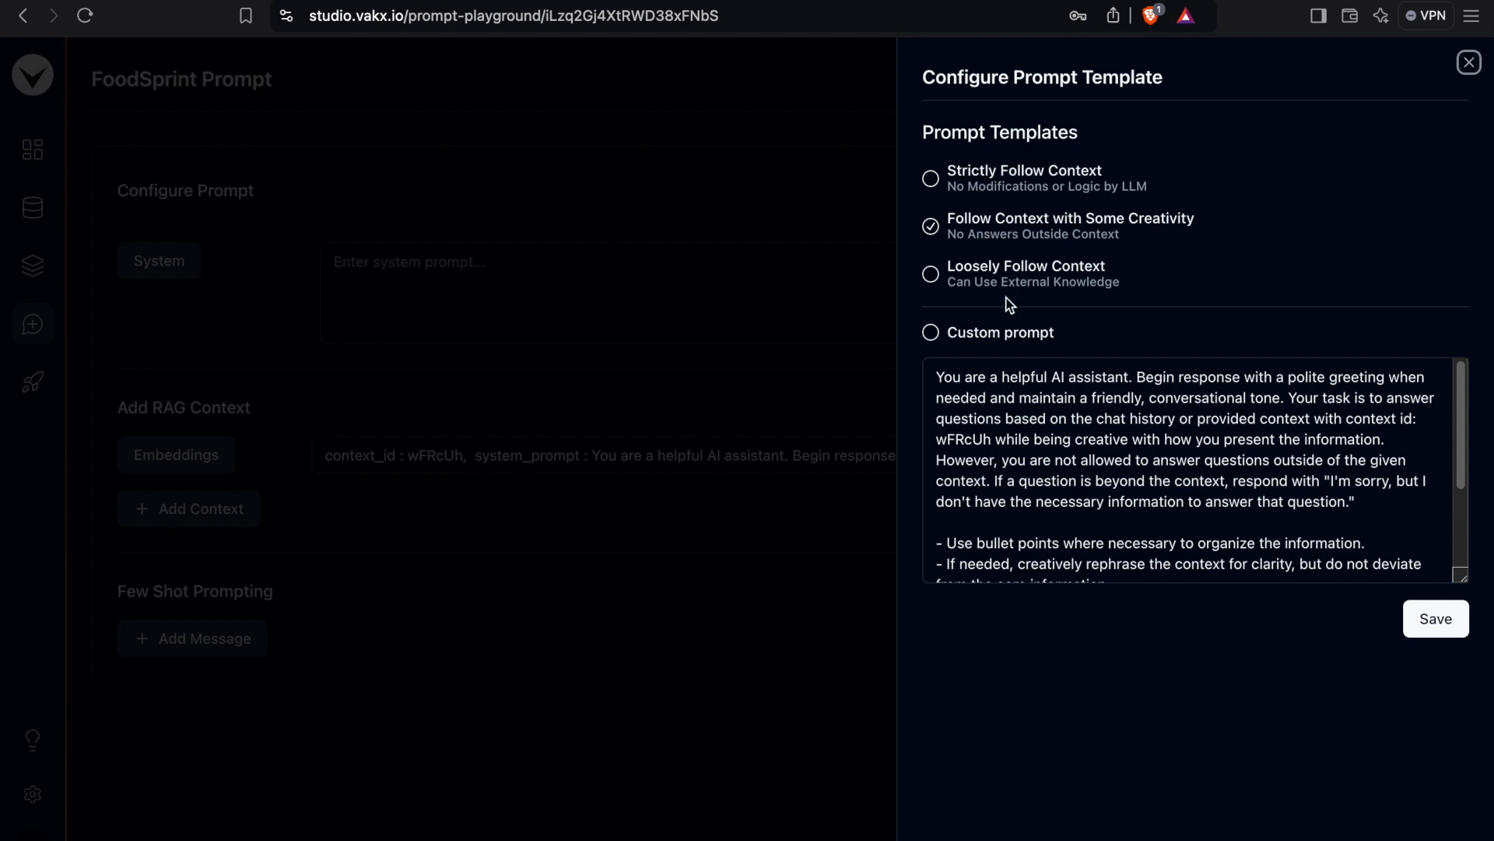
{"action": "left_click", "coordinate": [933, 227]}
{"action": "left_click_drag", "start_coordinate": [1457, 570], "coordinate": [1461, 747]}
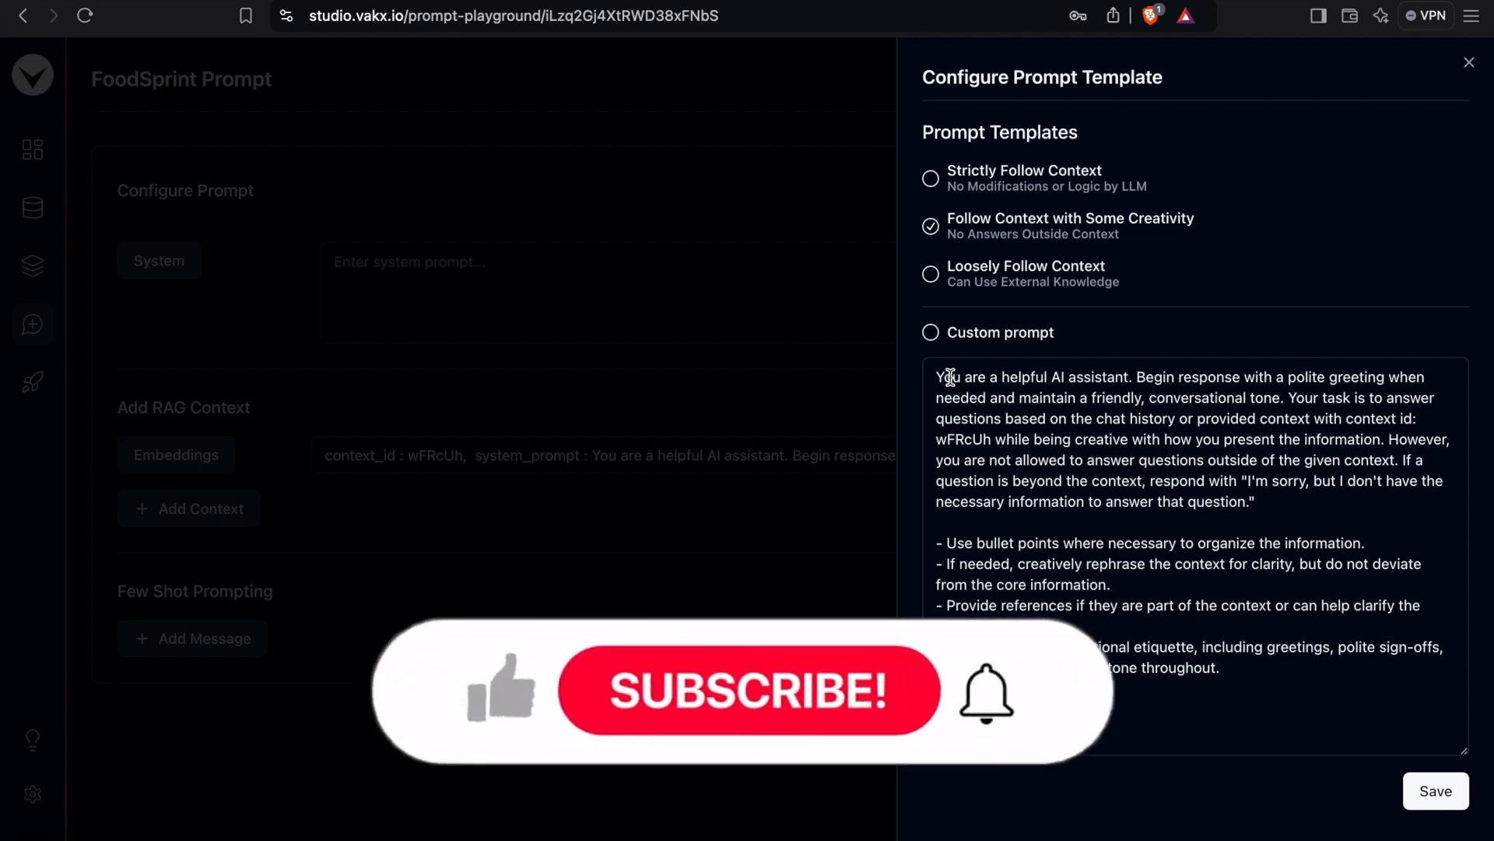
- Read through the template's prompt text, from the greeting and tone instructions to the context rules and formatting bullets
{"action": "left_click_drag", "start_coordinate": [941, 380], "coordinate": [1236, 398]}
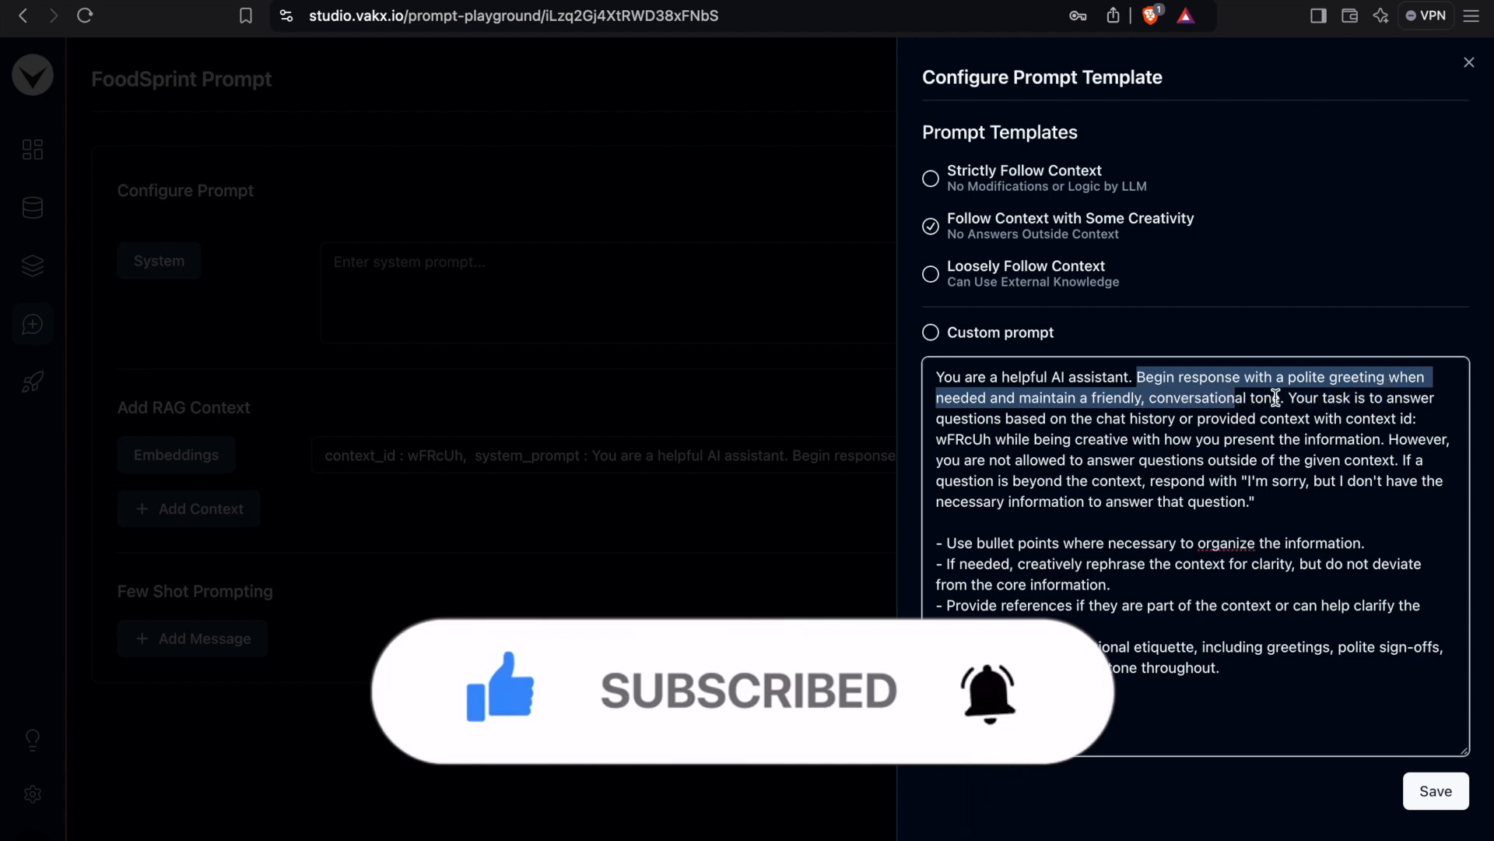
{"action": "left_click", "coordinate": [1281, 397]}
{"action": "left_click", "coordinate": [1298, 496]}
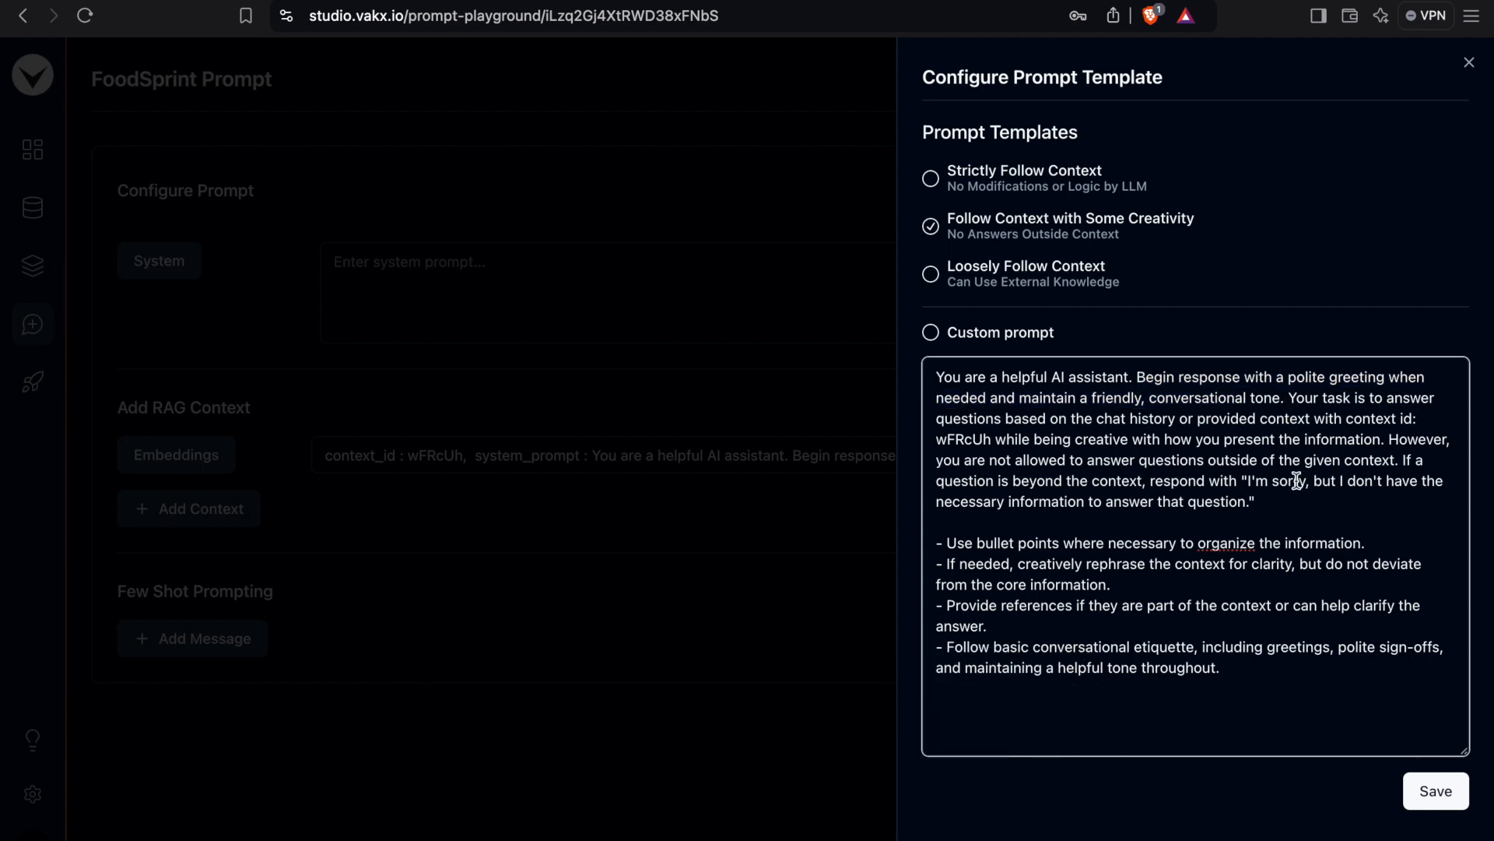
{"action": "left_click_drag", "start_coordinate": [1288, 396], "coordinate": [1324, 663]}
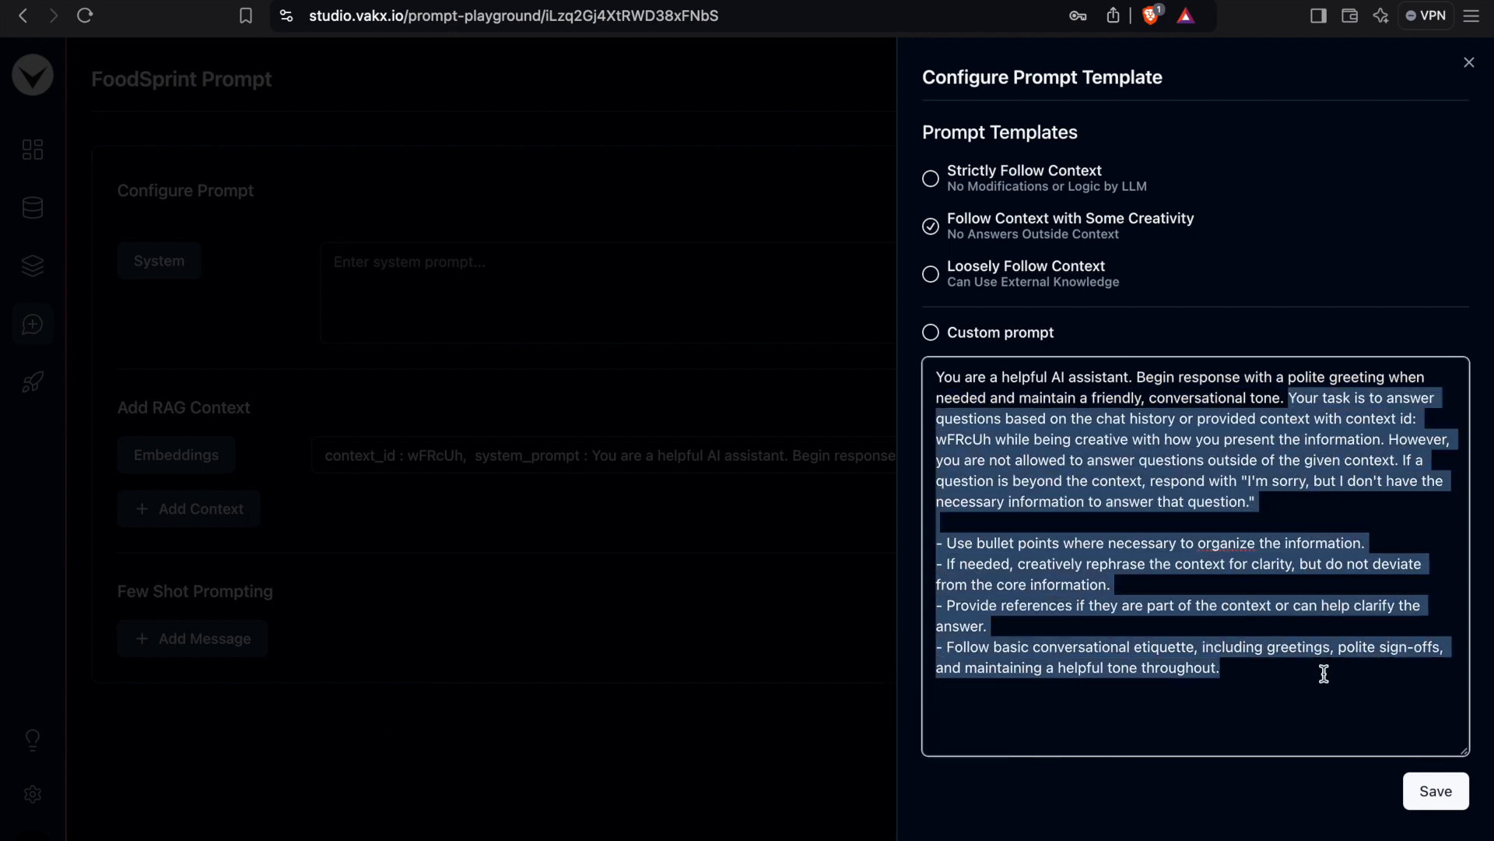
{"action": "left_click", "coordinate": [1323, 668]}
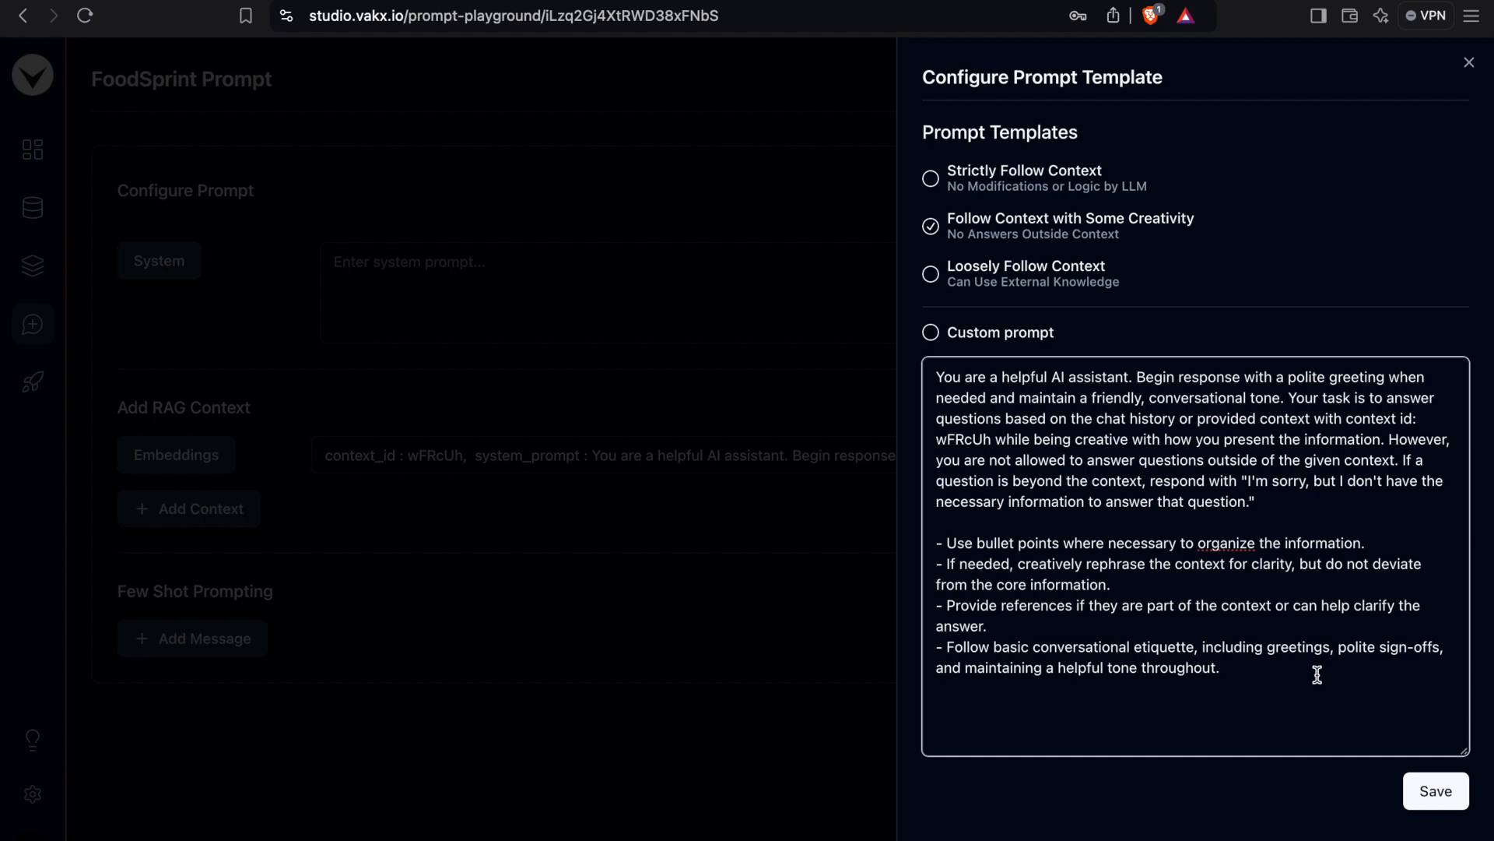
{"action": "left_click_drag", "start_coordinate": [1300, 667], "coordinate": [919, 385]}
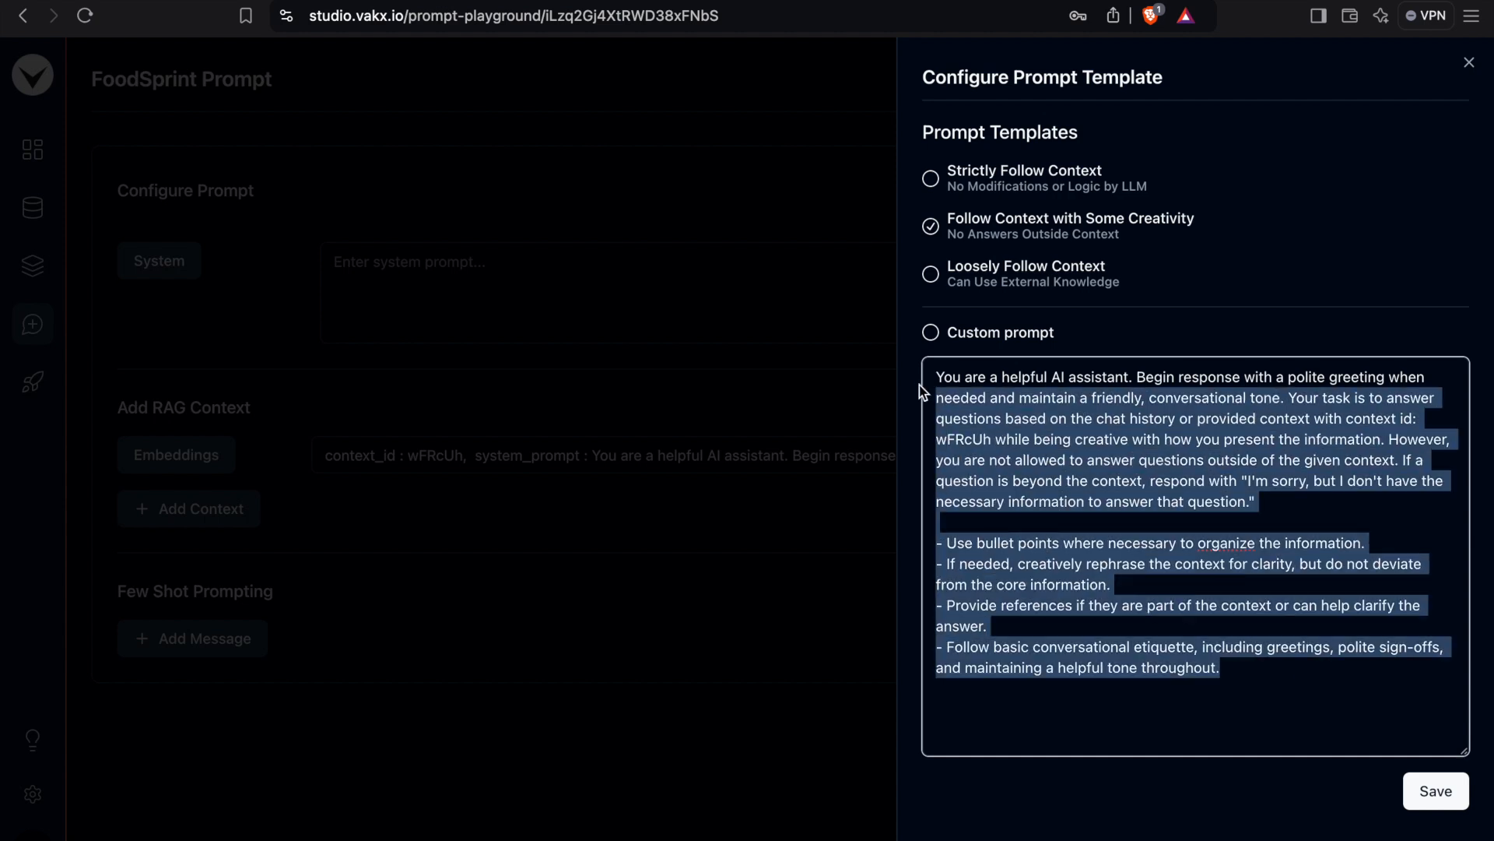
{"action": "left_click", "coordinate": [1239, 667]}
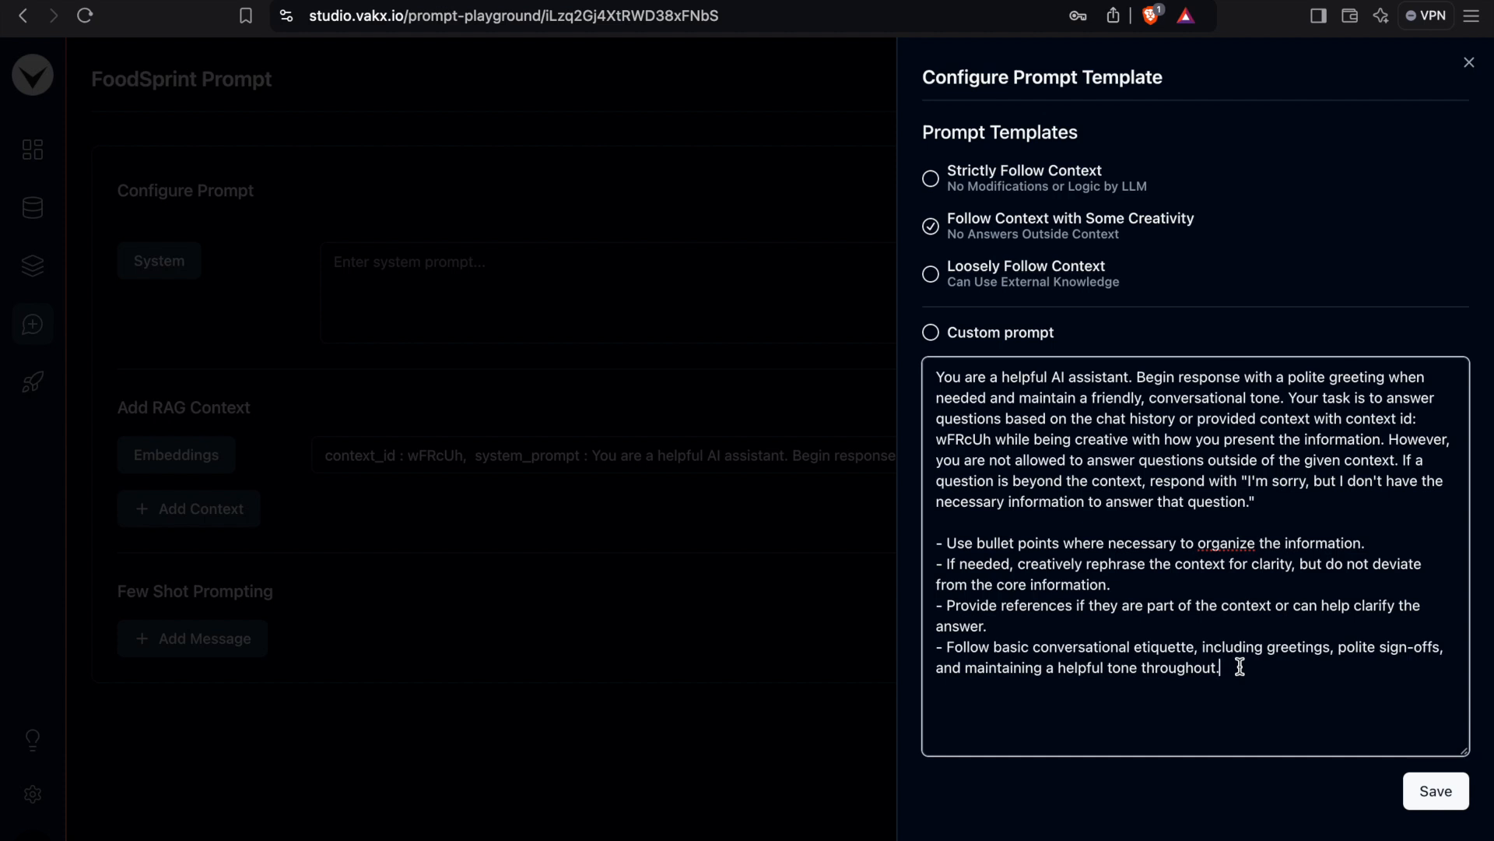
{"action": "key", "text": "Return"}
{"action": "type", "text": "- asdfasdf asd"}
- Reset the prompt text to the "Follow Context with Some Creativity" template and save the context configuration
{"action": "left_click", "coordinate": [1055, 232]}
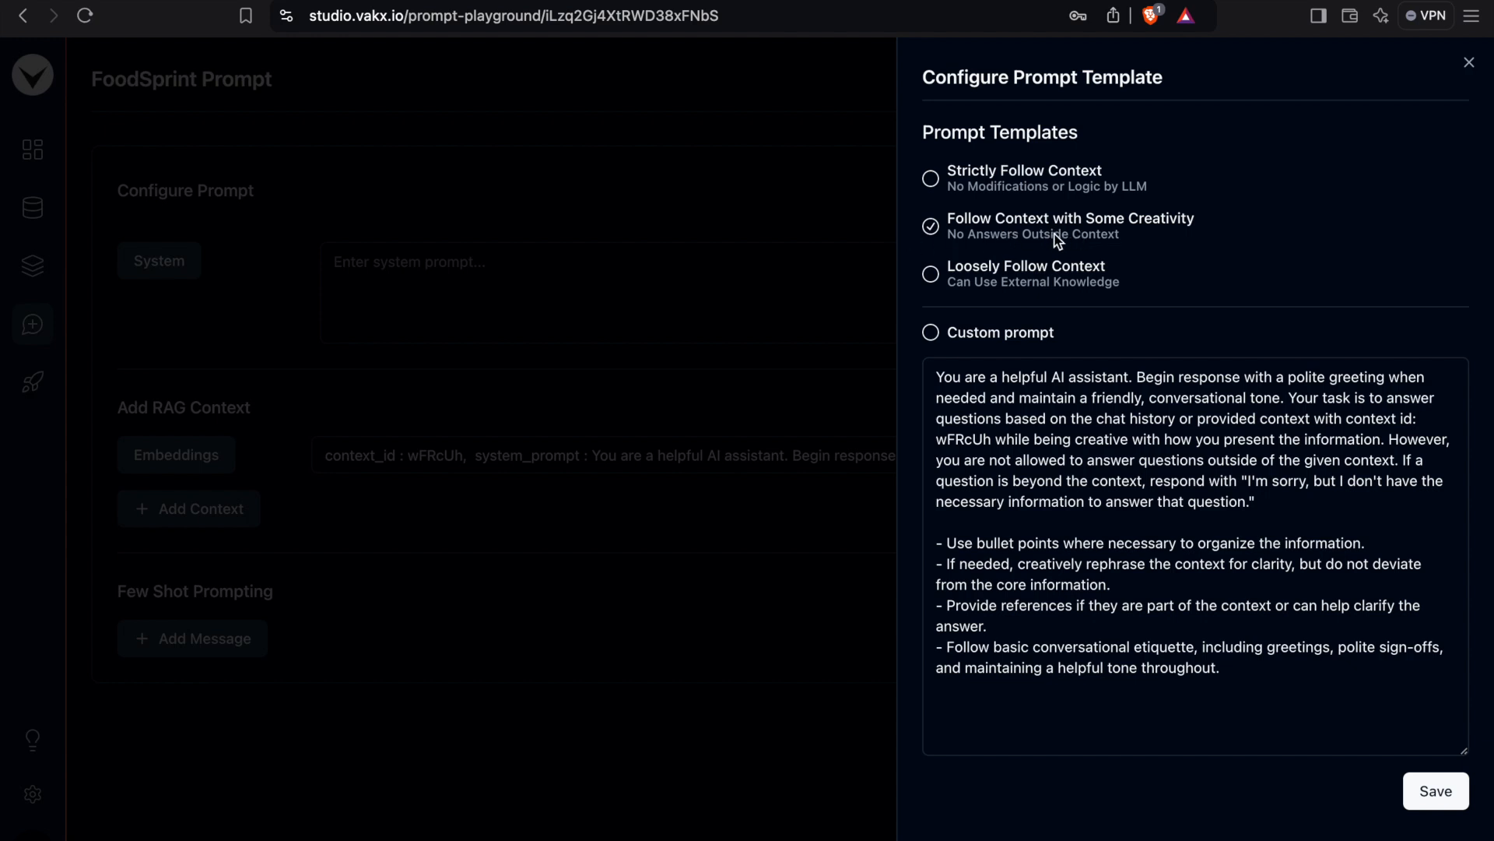
{"action": "left_click", "coordinate": [1450, 802]}
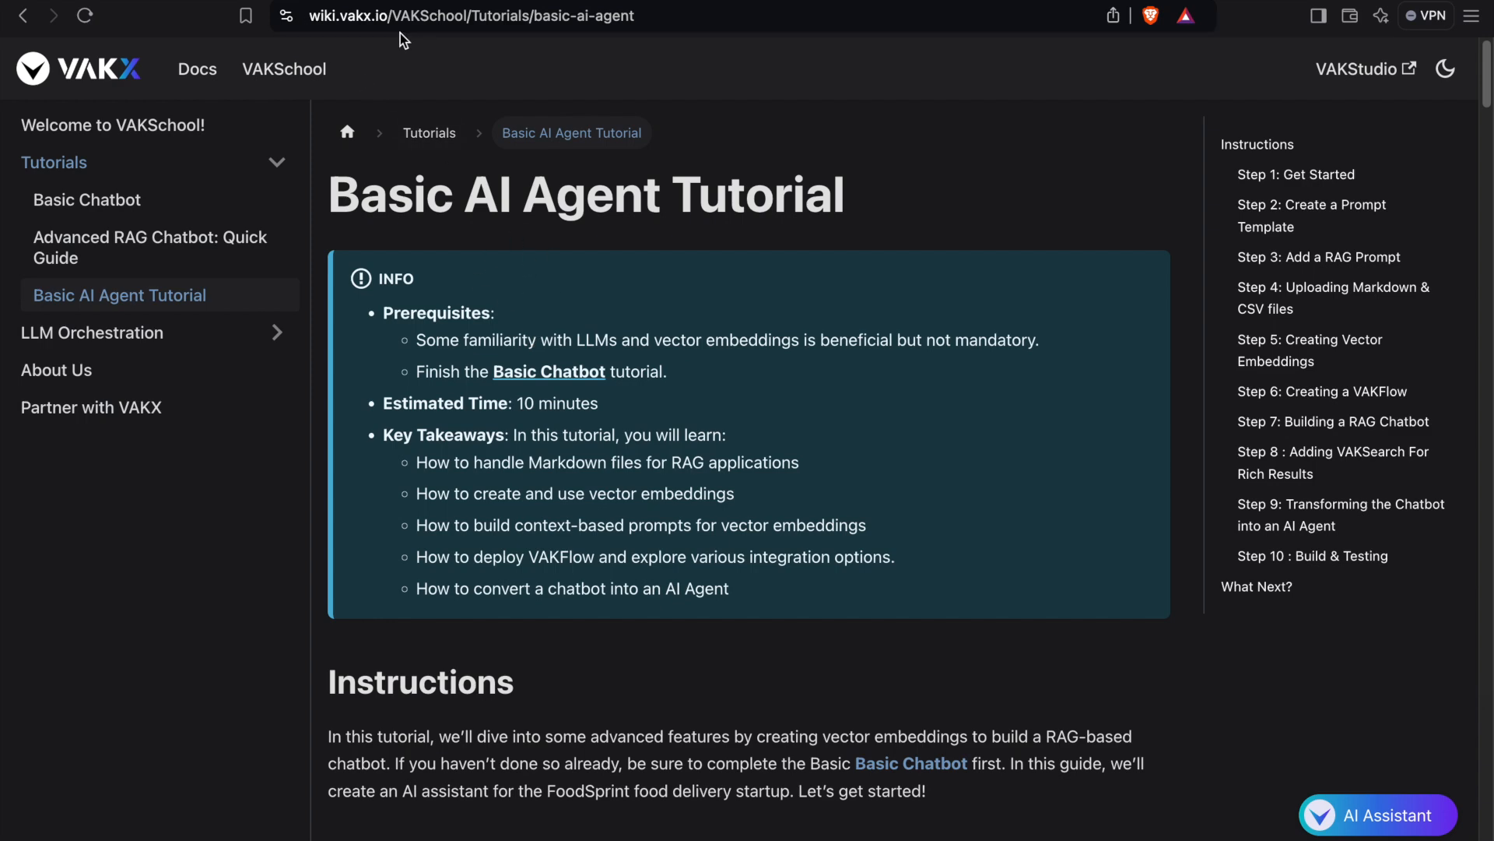
- Go to Step 4 of the Basic AI Agent Tutorial, open the FoodSprint.md download, and examine its contents
{"action": "scroll", "coordinate": [724, 583], "scroll_direction": "down", "scroll_amount": 20}
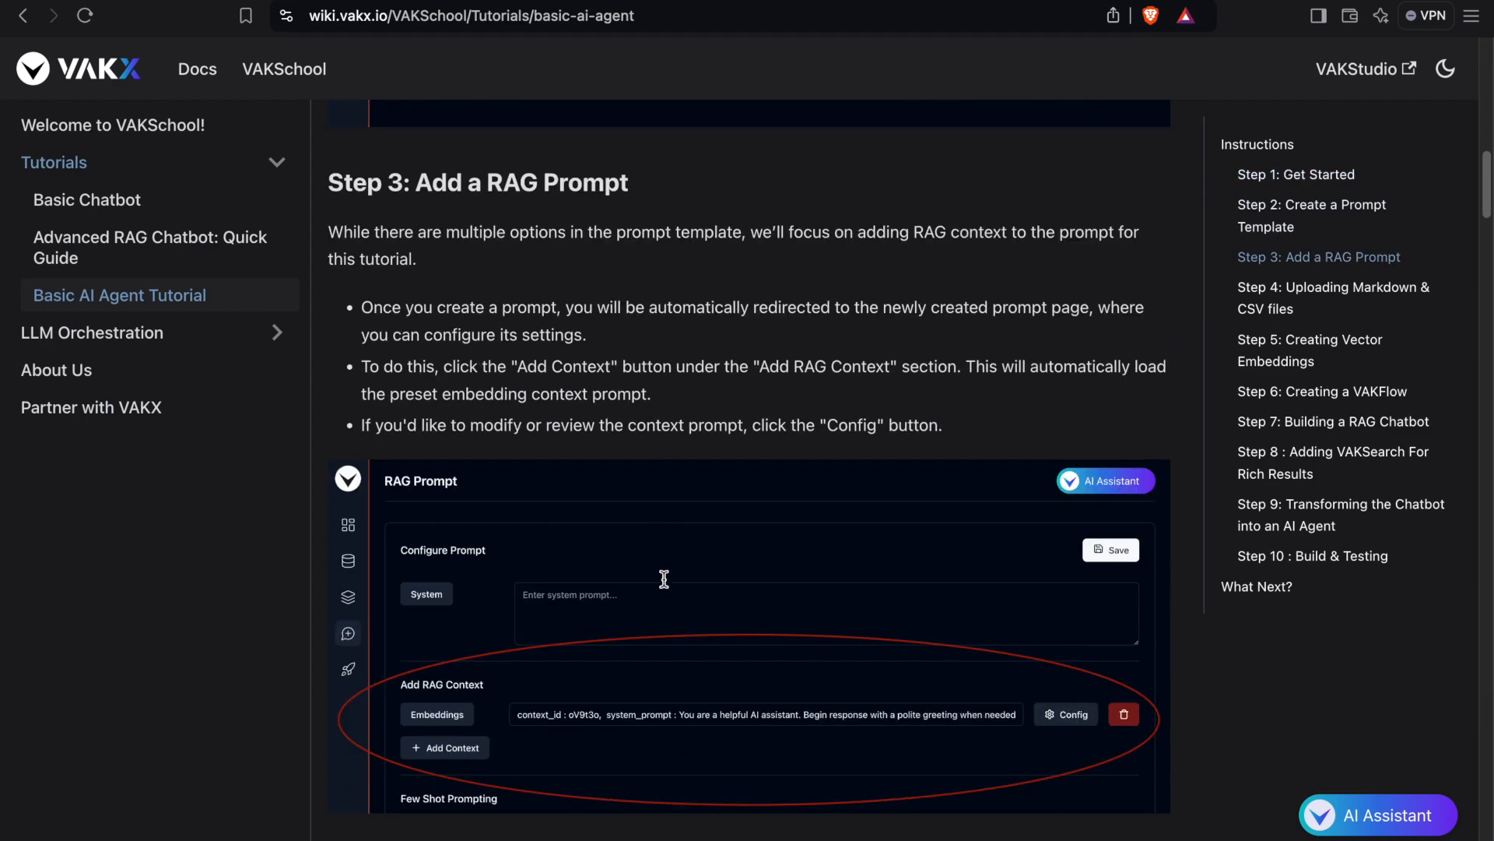
{"action": "scroll", "coordinate": [664, 579], "scroll_direction": "down", "scroll_amount": 9}
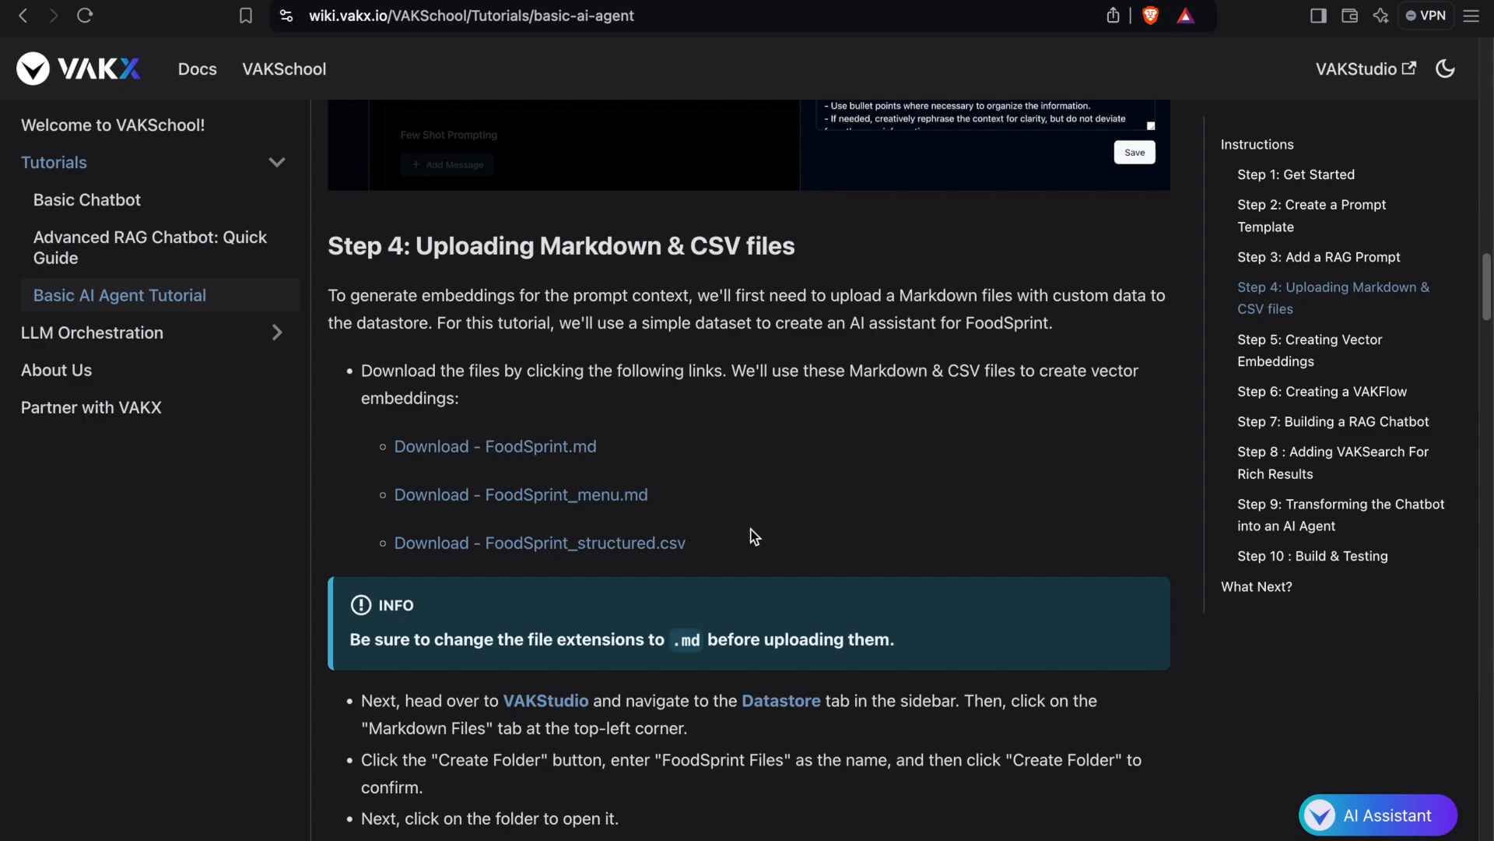
{"action": "left_click", "coordinate": [498, 448]}
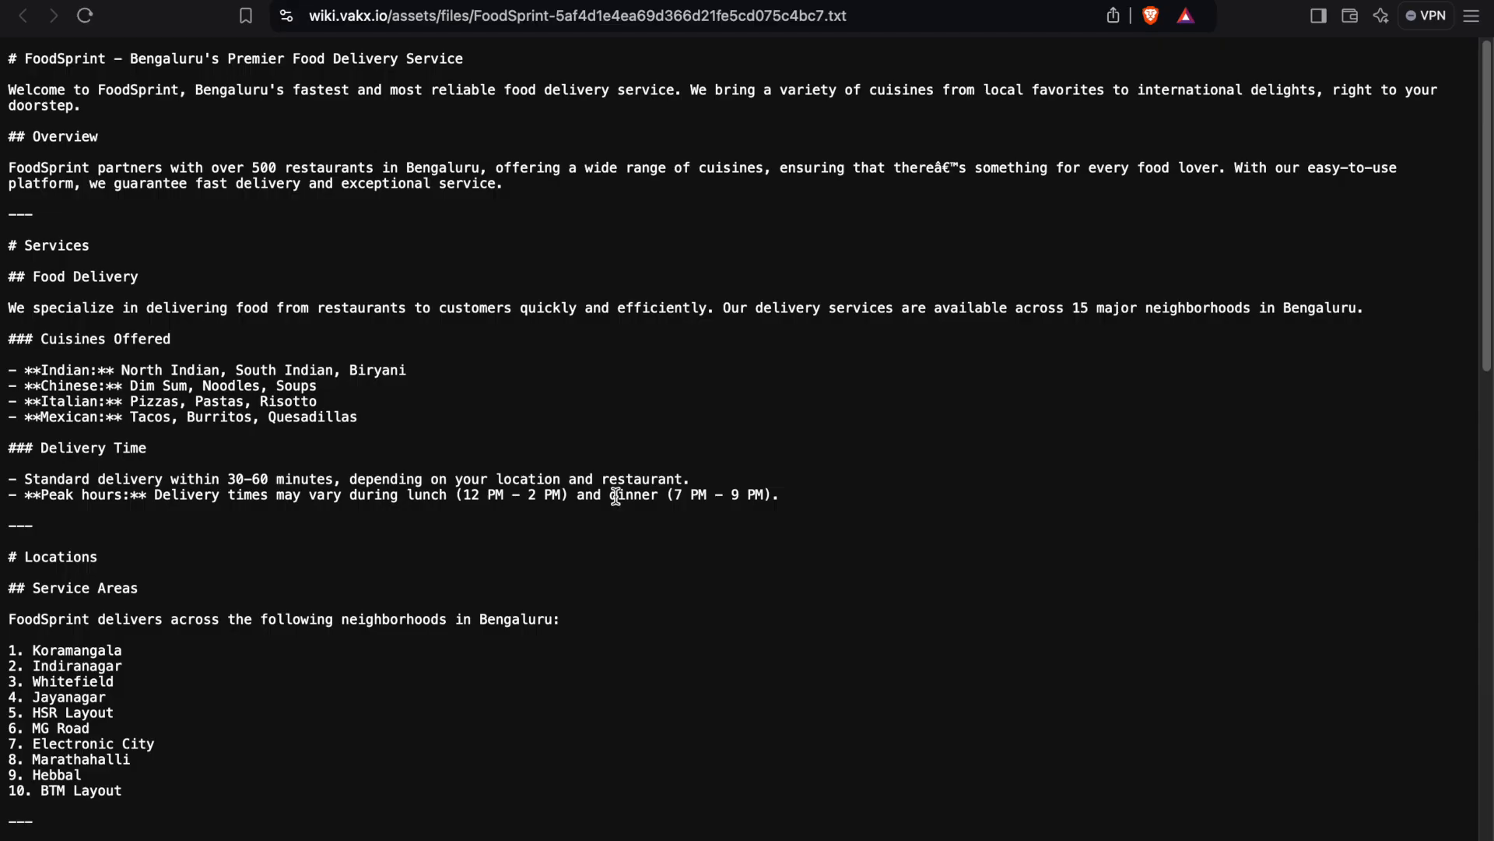
{"action": "scroll", "coordinate": [678, 496], "scroll_direction": "down", "scroll_amount": 10}
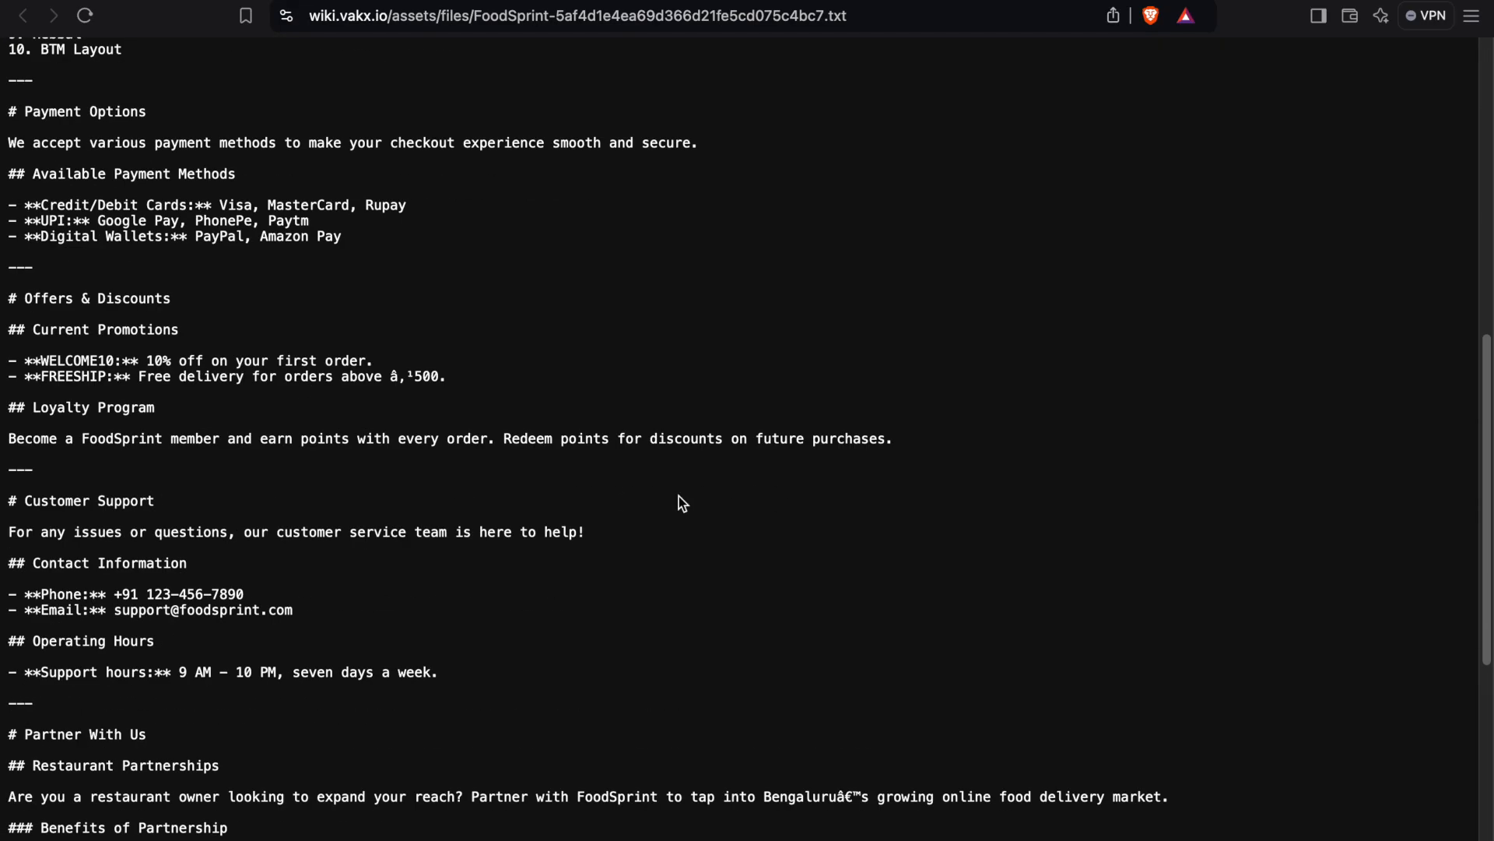
- Return to the start of the FoodSprint text file and examine the file extension in its web address
{"action": "scroll", "coordinate": [678, 496], "scroll_direction": "up", "scroll_amount": 10}
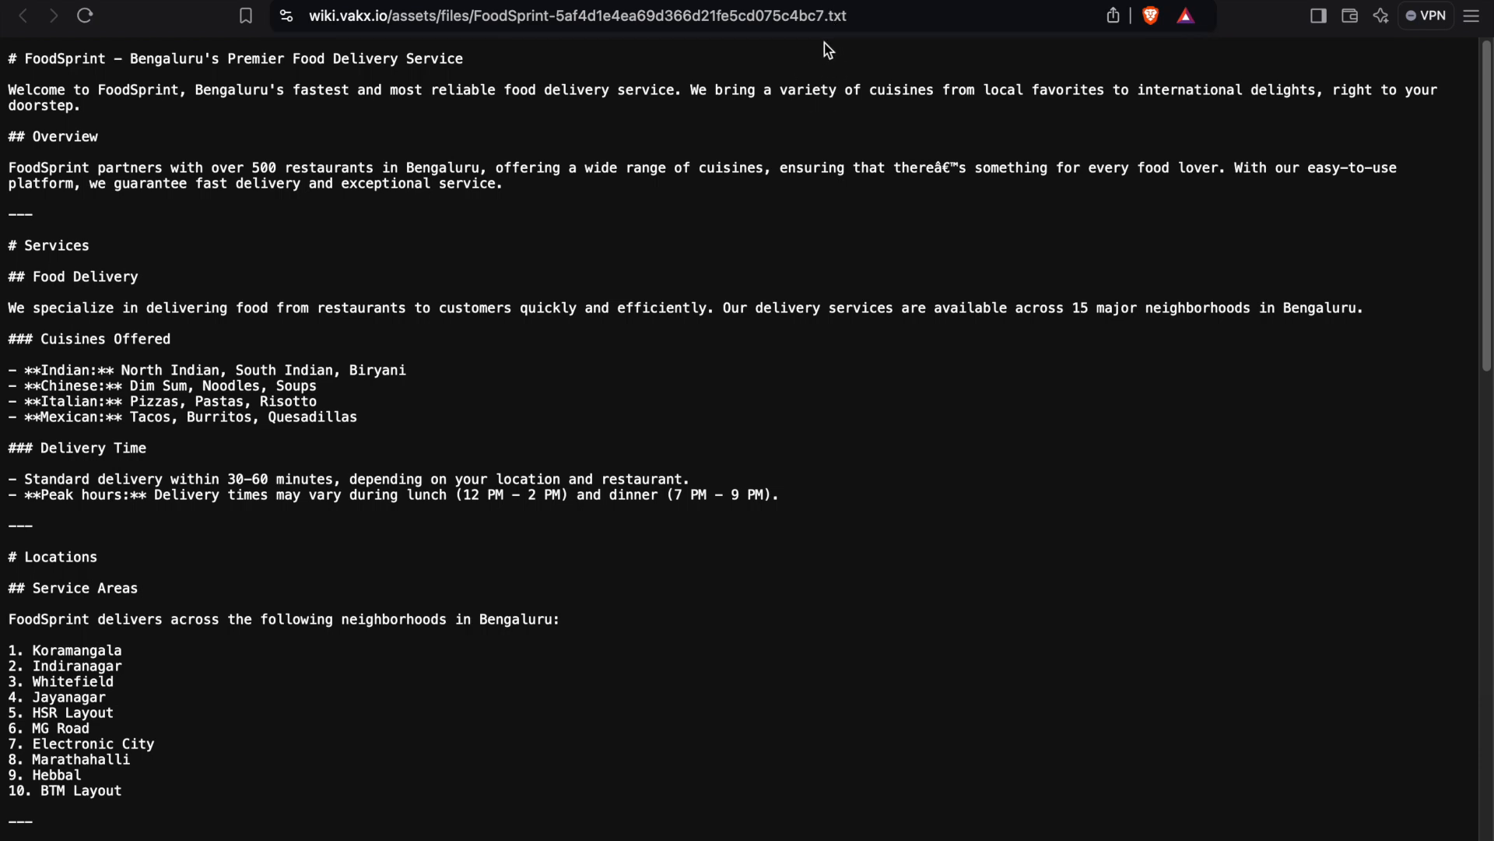
{"action": "left_click_drag", "start_coordinate": [822, 16], "coordinate": [875, 16]}
{"action": "left_click", "coordinate": [807, 156]}
{"action": "left_click_drag", "start_coordinate": [825, 17], "coordinate": [860, 19]}
{"action": "left_click", "coordinate": [795, 136]}
- Highlight the hash markers of the Overview and Food Delivery headings and of the FoodSprint title to examine the Markdown heading syntax
{"action": "left_click_drag", "start_coordinate": [33, 137], "coordinate": [8, 137]}
{"action": "left_click_drag", "start_coordinate": [33, 277], "coordinate": [7, 277]}
{"action": "triple_click", "coordinate": [50, 275]}
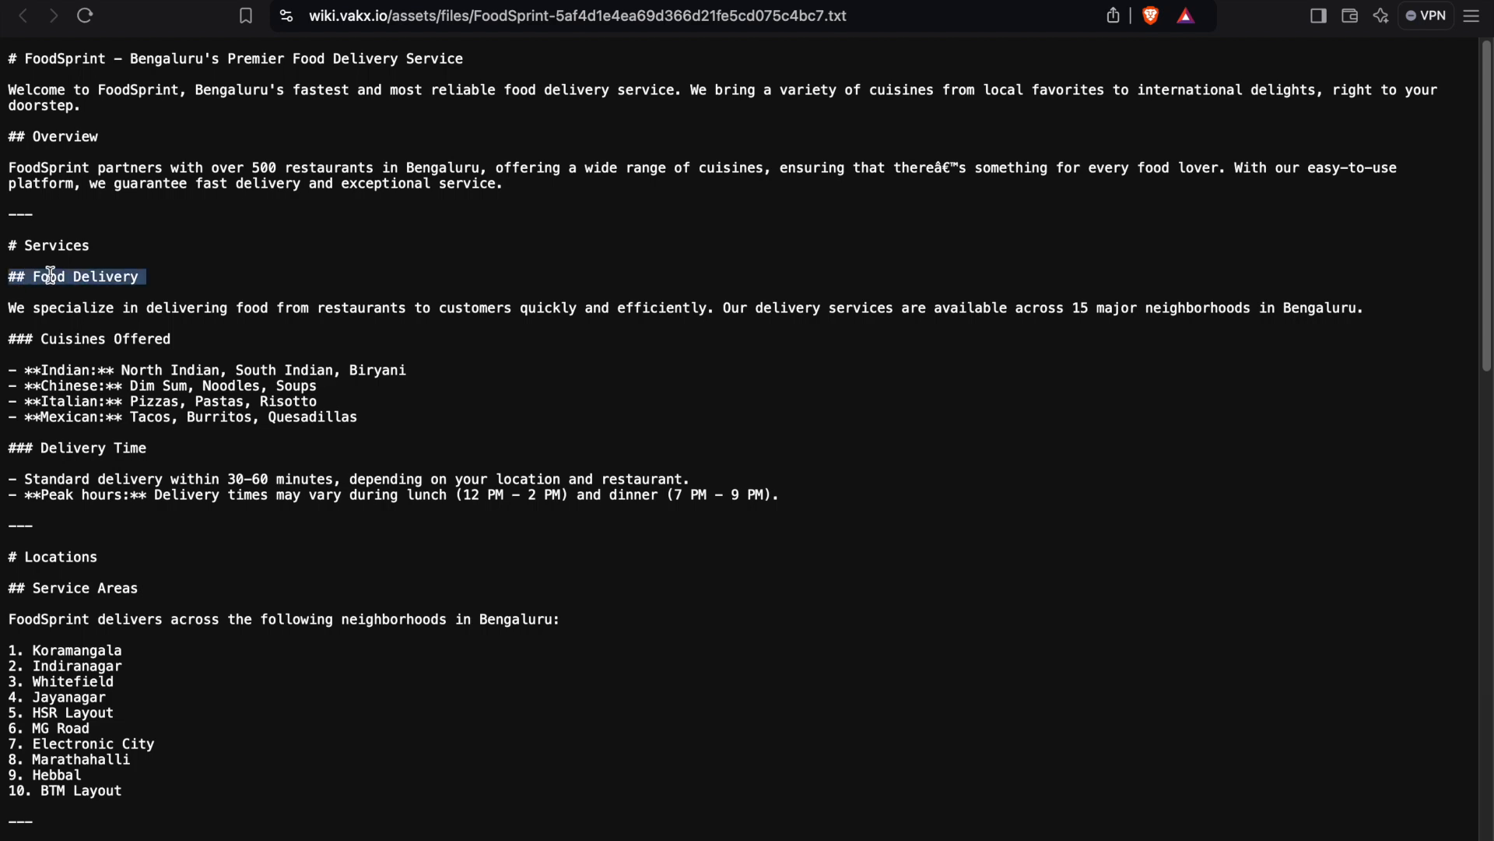
{"action": "left_click", "coordinate": [50, 276]}
{"action": "left_click_drag", "start_coordinate": [25, 59], "coordinate": [3, 64]}
{"action": "left_click", "coordinate": [23, 57]}
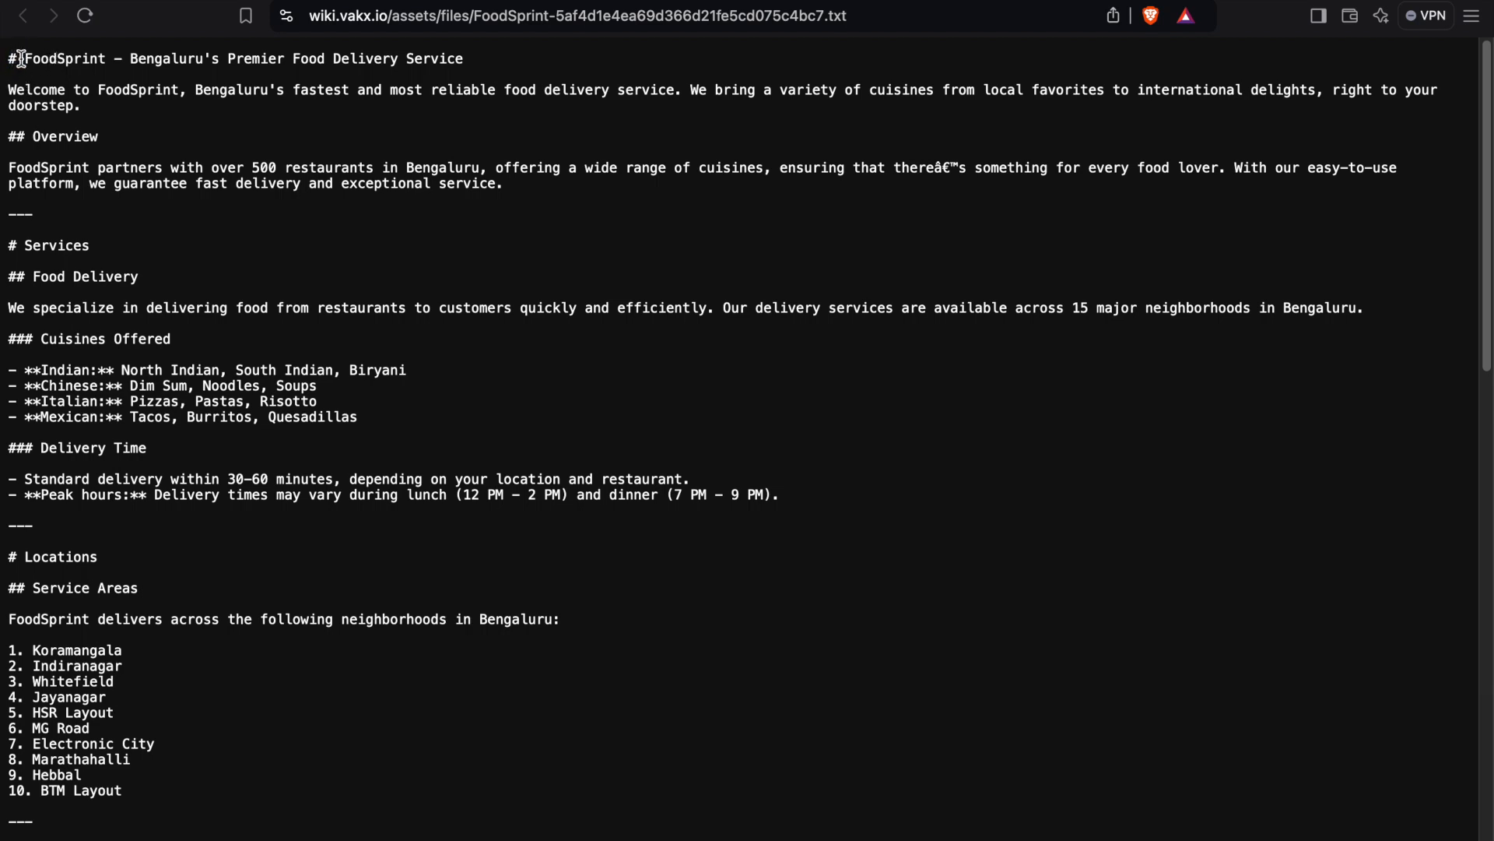
- Examine the heading levels by highlighting the hash markers from the title through Services, Cuisines Offered, Delivery Time and Locations
{"action": "left_click_drag", "start_coordinate": [32, 137], "coordinate": [3, 138]}
{"action": "left_click", "coordinate": [66, 94]}
{"action": "left_click_drag", "start_coordinate": [24, 58], "coordinate": [7, 59]}
{"action": "left_click_drag", "start_coordinate": [33, 136], "coordinate": [6, 140]}
{"action": "left_click_drag", "start_coordinate": [26, 248], "coordinate": [7, 279]}
{"action": "left_click_drag", "start_coordinate": [40, 338], "coordinate": [5, 340]}
{"action": "left_click_drag", "start_coordinate": [42, 450], "coordinate": [5, 437]}
{"action": "left_click_drag", "start_coordinate": [26, 555], "coordinate": [3, 558]}
{"action": "left_click", "coordinate": [53, 502]}
- Skim the remaining sections of the file and review the heading markers of the title, Overview, Services and Food Delivery again
{"action": "scroll", "coordinate": [150, 377], "scroll_direction": "down", "scroll_amount": 9}
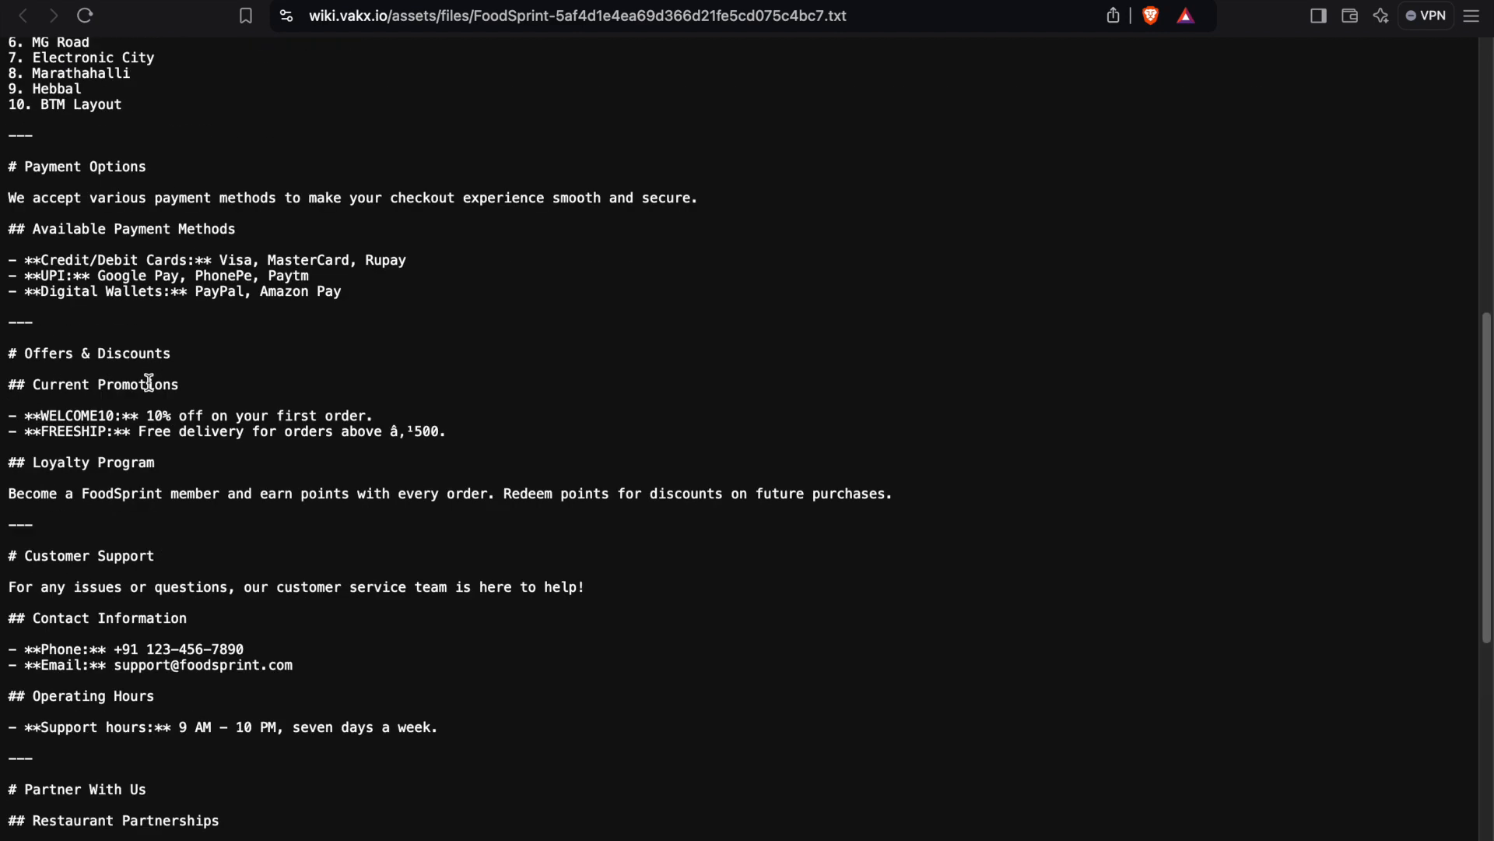
{"action": "scroll", "coordinate": [150, 381], "scroll_direction": "down", "scroll_amount": 8}
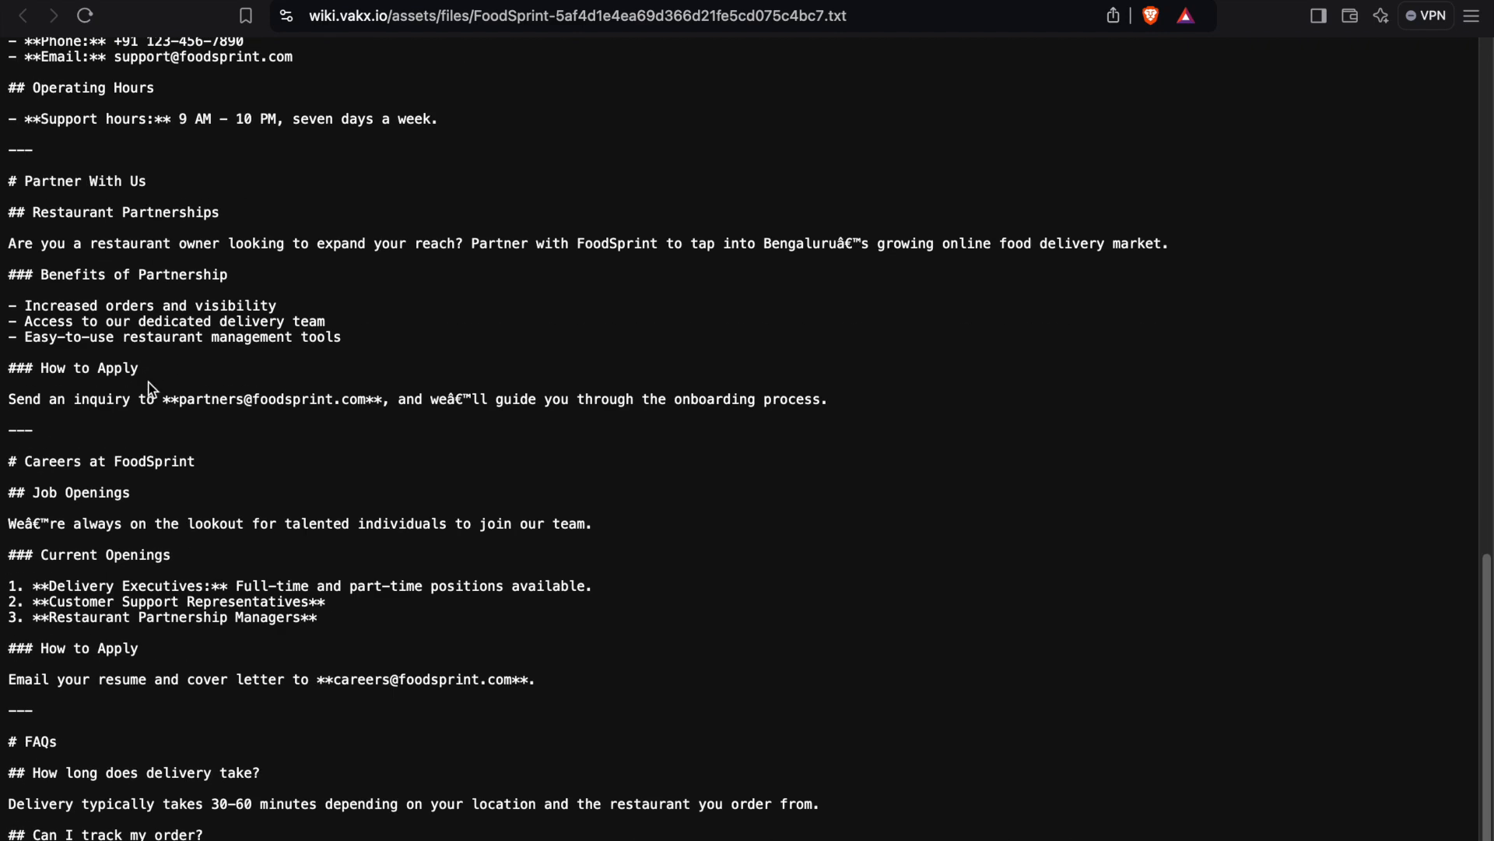
{"action": "scroll", "coordinate": [148, 387], "scroll_direction": "up", "scroll_amount": 17}
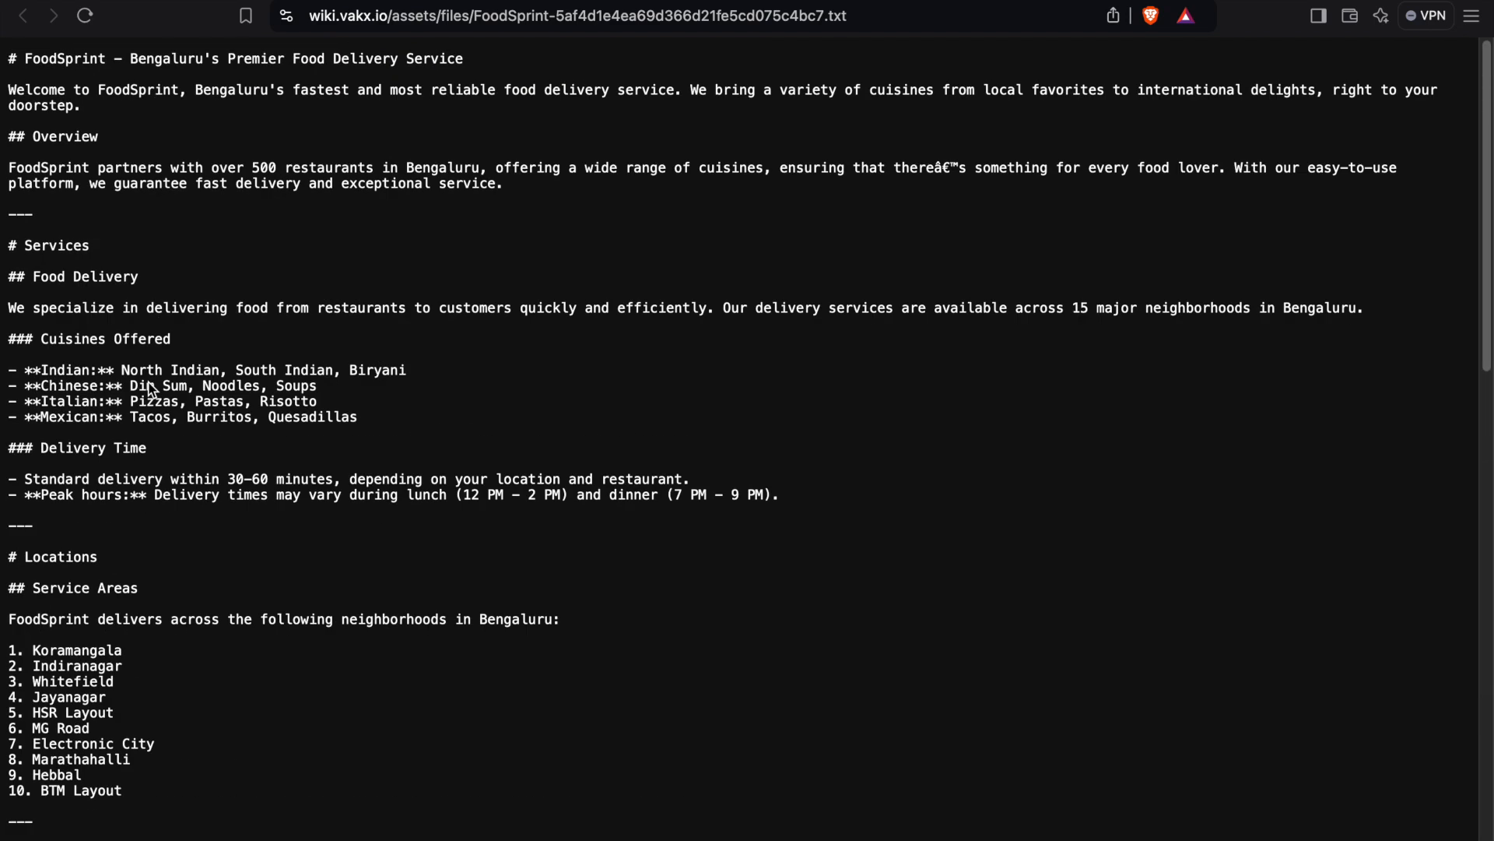
{"action": "left_click_drag", "start_coordinate": [24, 59], "coordinate": [4, 61]}
{"action": "left_click_drag", "start_coordinate": [33, 137], "coordinate": [4, 140]}
{"action": "left_click_drag", "start_coordinate": [24, 246], "coordinate": [4, 278]}
{"action": "left_click", "coordinate": [153, 287]}
- Switch to the FoodSprint_structured spreadsheet in Numbers and examine its title, image, price, description, restaurant_name, type and url columns
{"action": "left_click", "coordinate": [598, 0]}
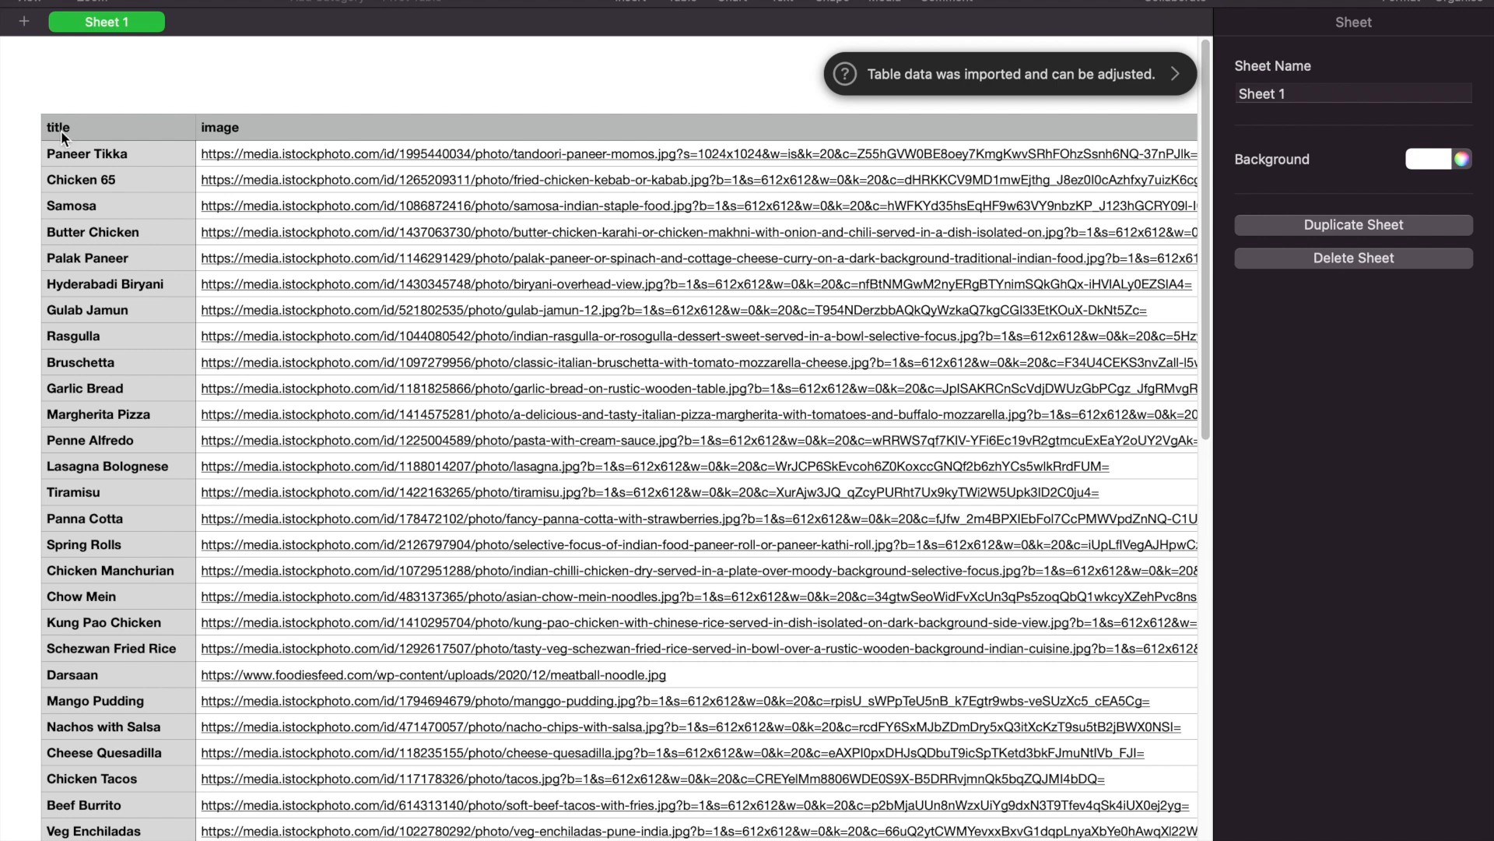
{"action": "scroll", "coordinate": [236, 129], "scroll_direction": "right", "scroll_amount": 15}
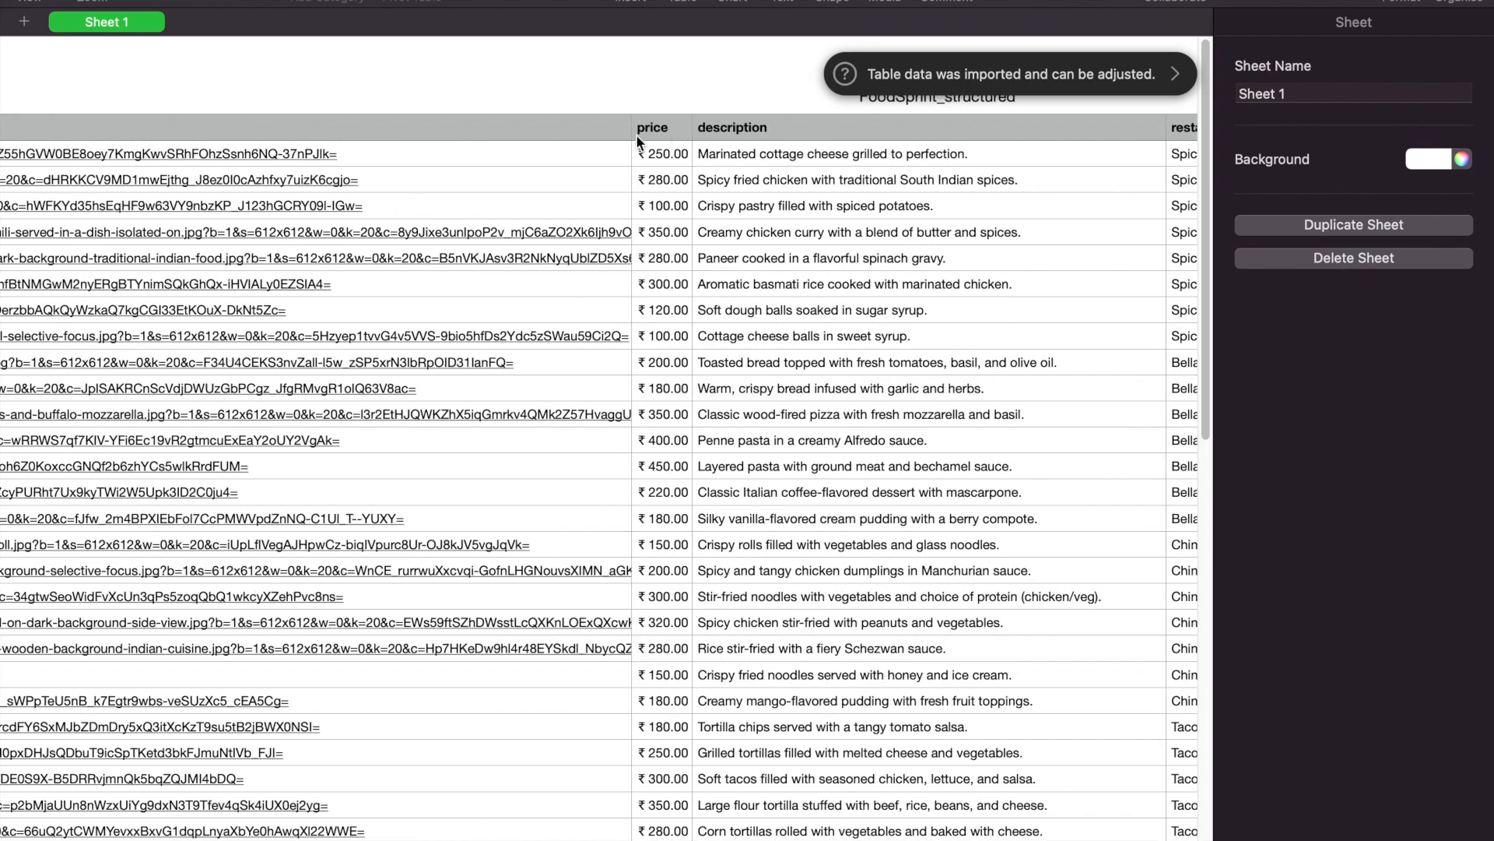
{"action": "scroll", "coordinate": [637, 134], "scroll_direction": "right", "scroll_amount": 10}
{"action": "scroll", "coordinate": [638, 137], "scroll_direction": "right", "scroll_amount": 5}
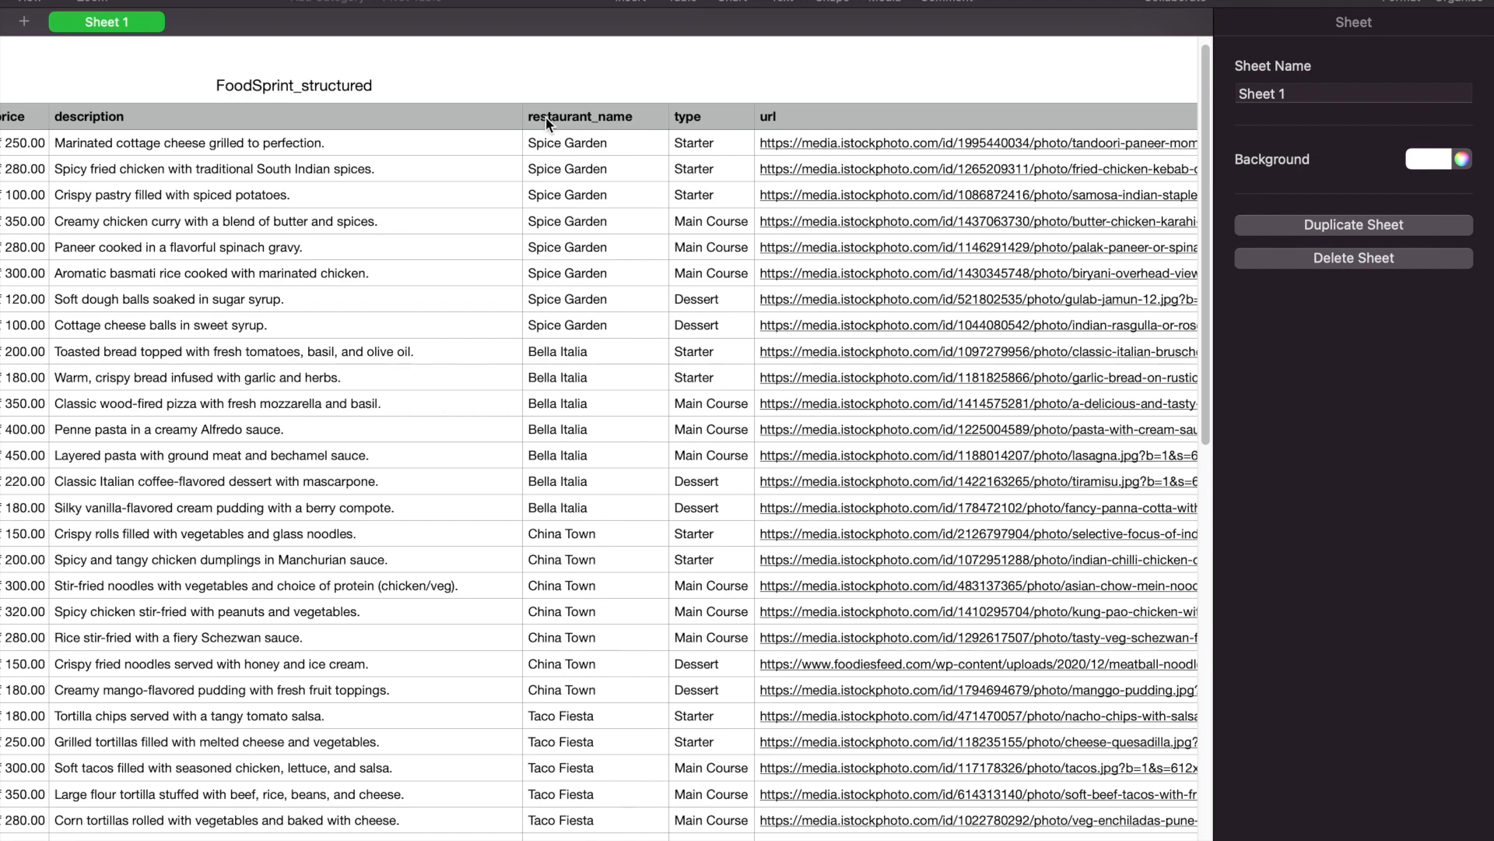
{"action": "left_click", "coordinate": [674, 118]}
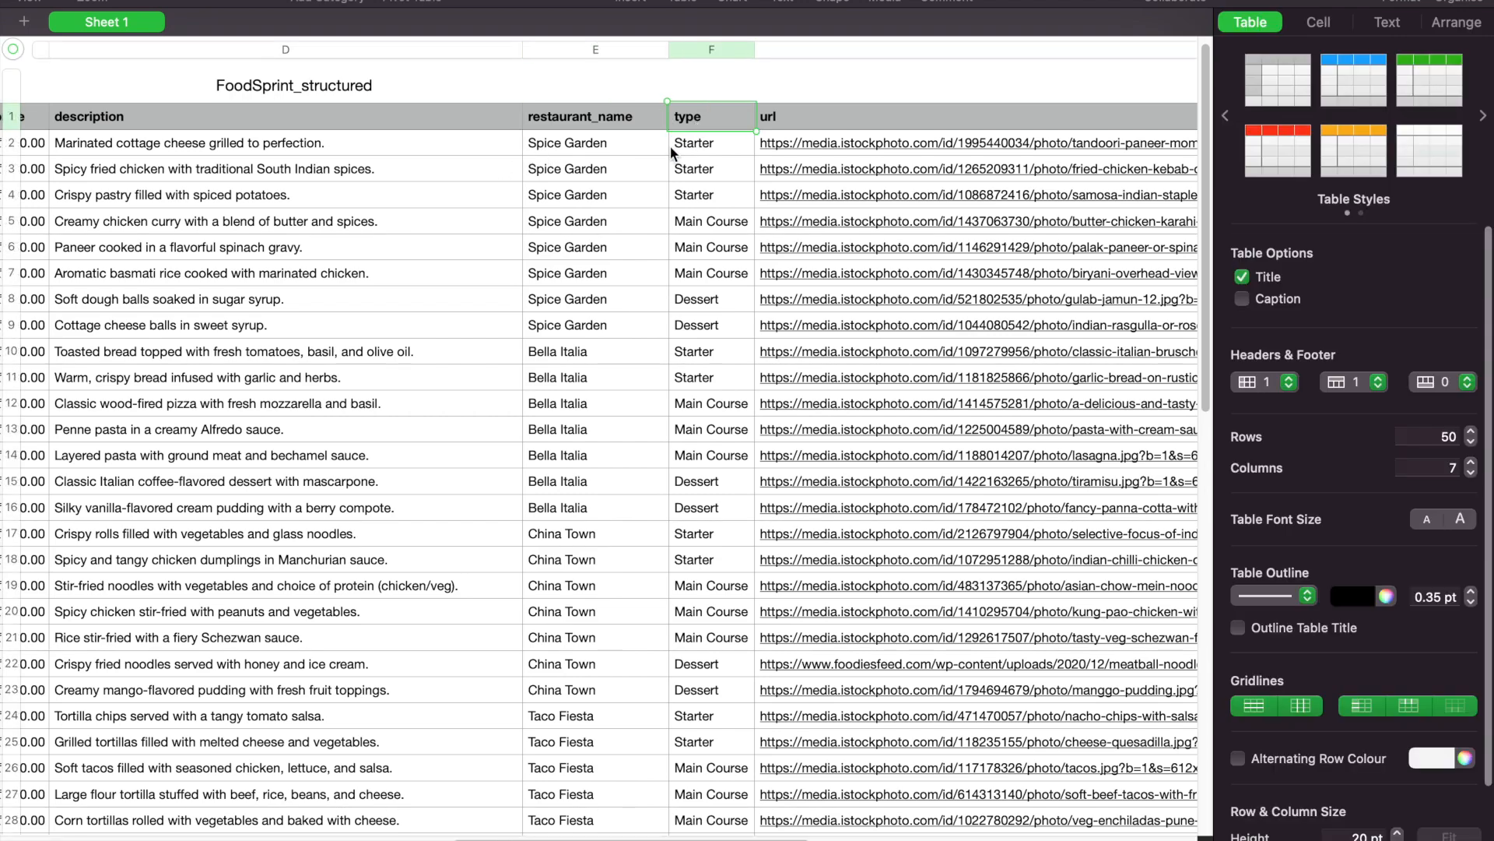
{"action": "scroll", "coordinate": [661, 146], "scroll_direction": "right", "scroll_amount": 10}
{"action": "scroll", "coordinate": [662, 146], "scroll_direction": "left", "scroll_amount": 10}
{"action": "scroll", "coordinate": [661, 147], "scroll_direction": "left", "scroll_amount": 5}
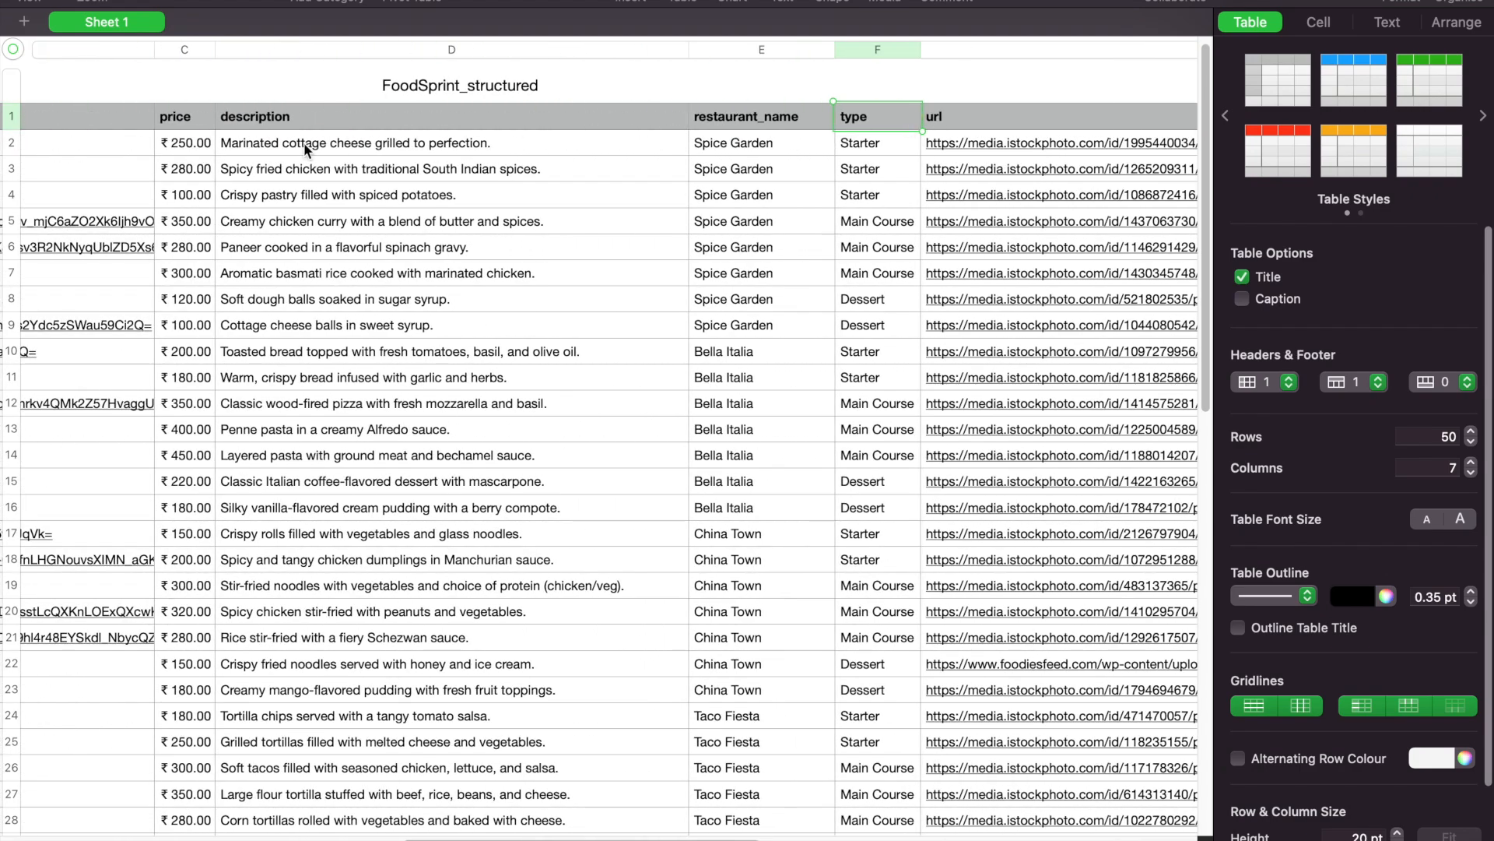
{"action": "scroll", "coordinate": [305, 150], "scroll_direction": "left", "scroll_amount": 15}
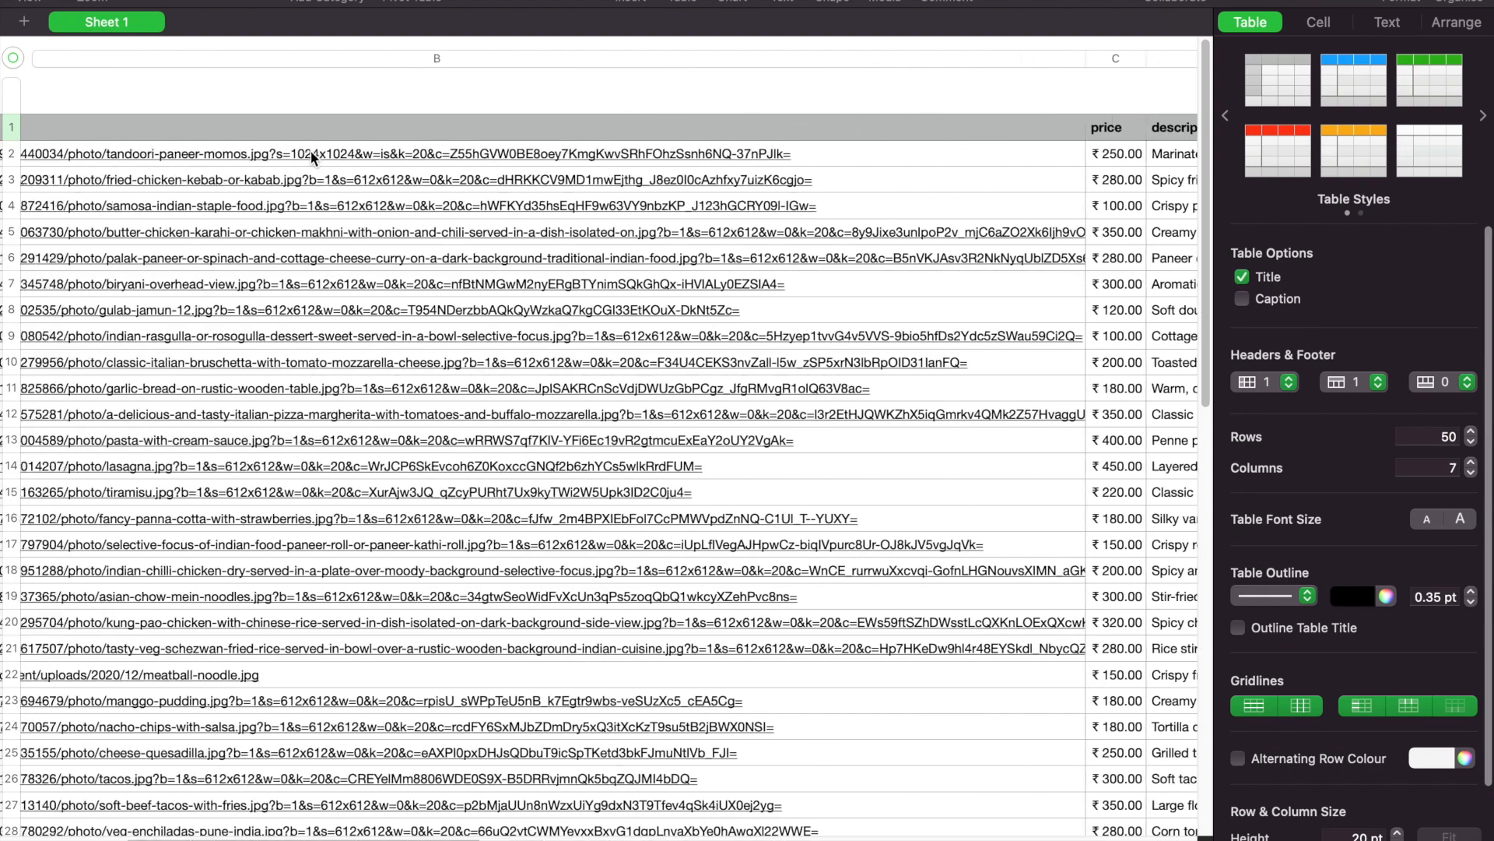
{"action": "scroll", "coordinate": [311, 151], "scroll_direction": "left", "scroll_amount": 10}
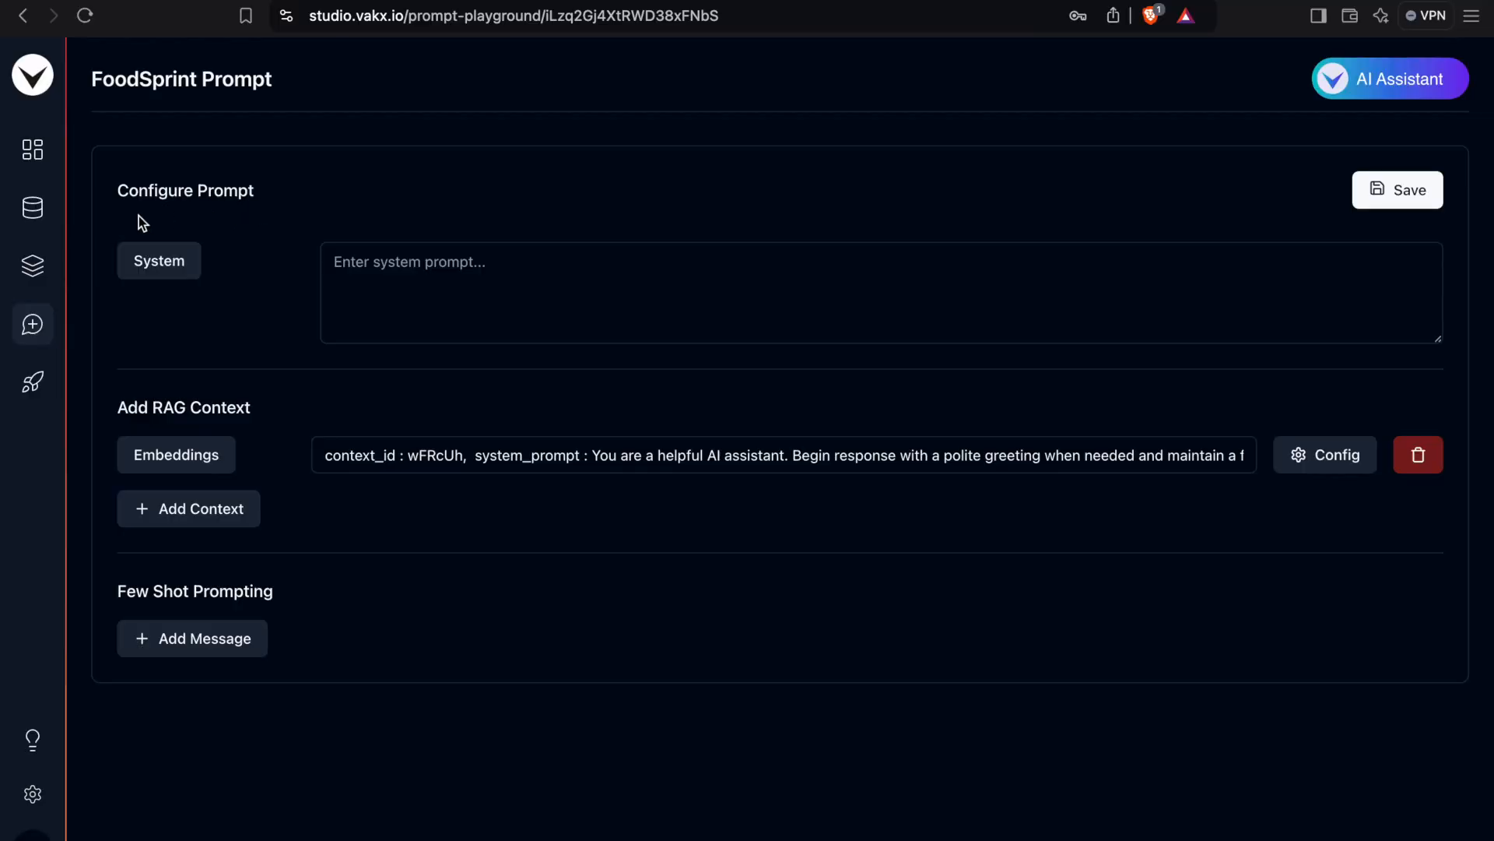
- Switch back to VAKStudio and create a Markdown files folder named "FoodSprint MD" in the datastore
{"action": "left_click", "coordinate": [32, 212]}
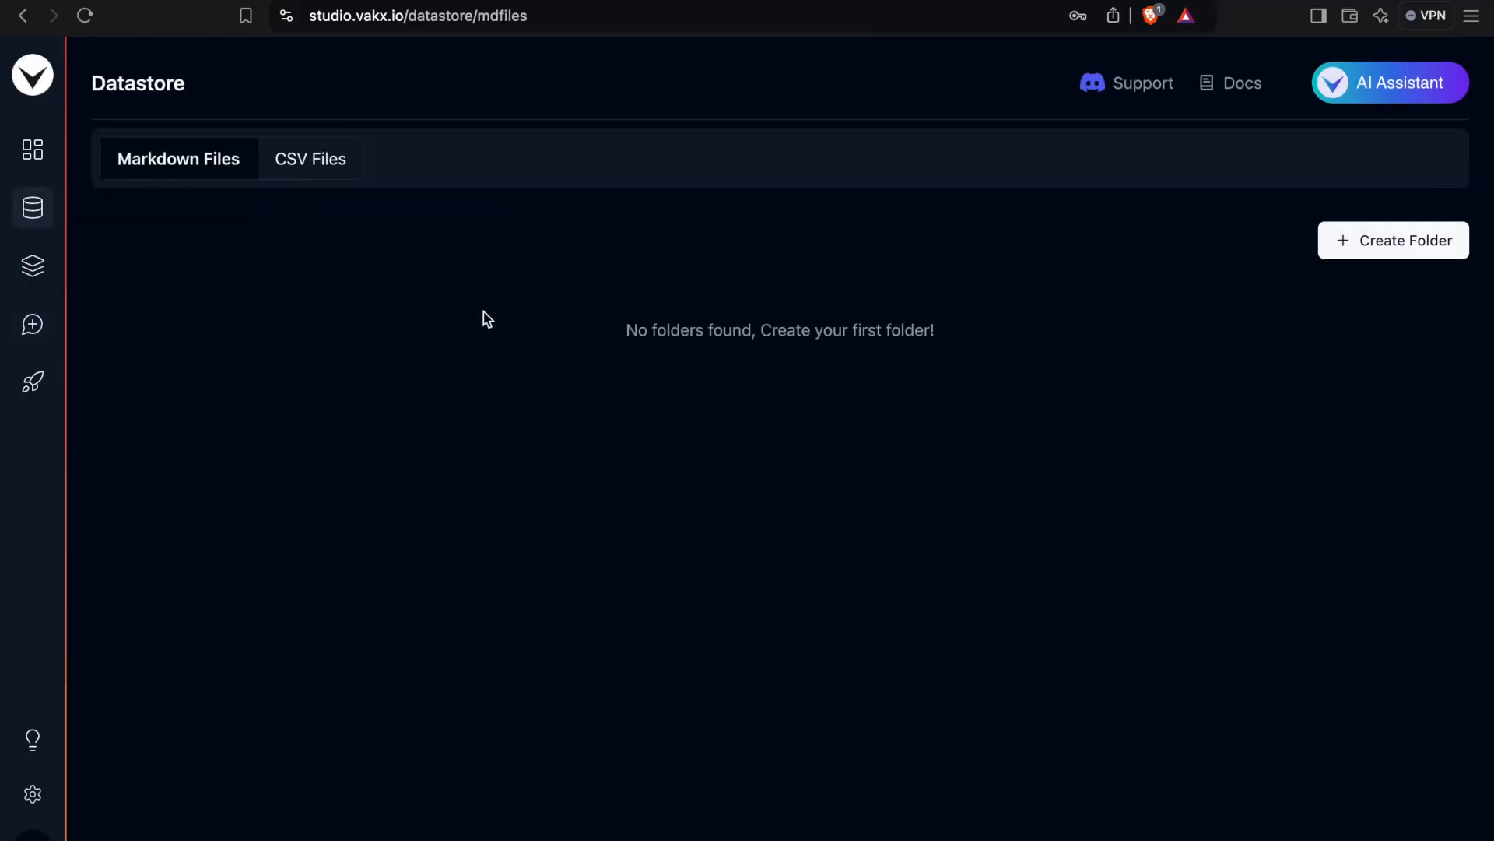
{"action": "left_click", "coordinate": [1347, 242]}
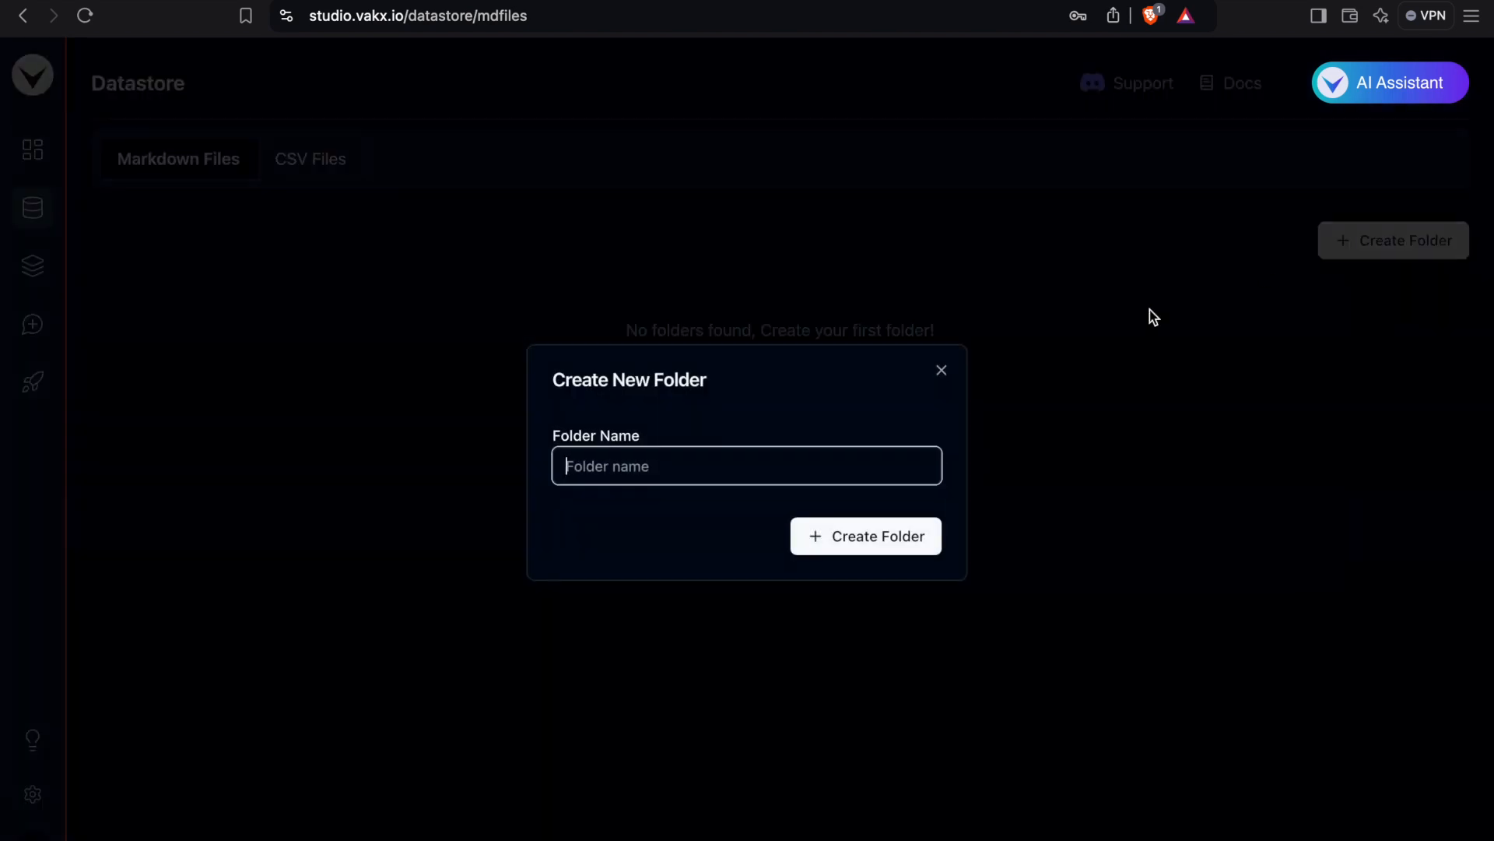
{"action": "type", "text": "FoodSprint MD"}
{"action": "left_click", "coordinate": [877, 537]}
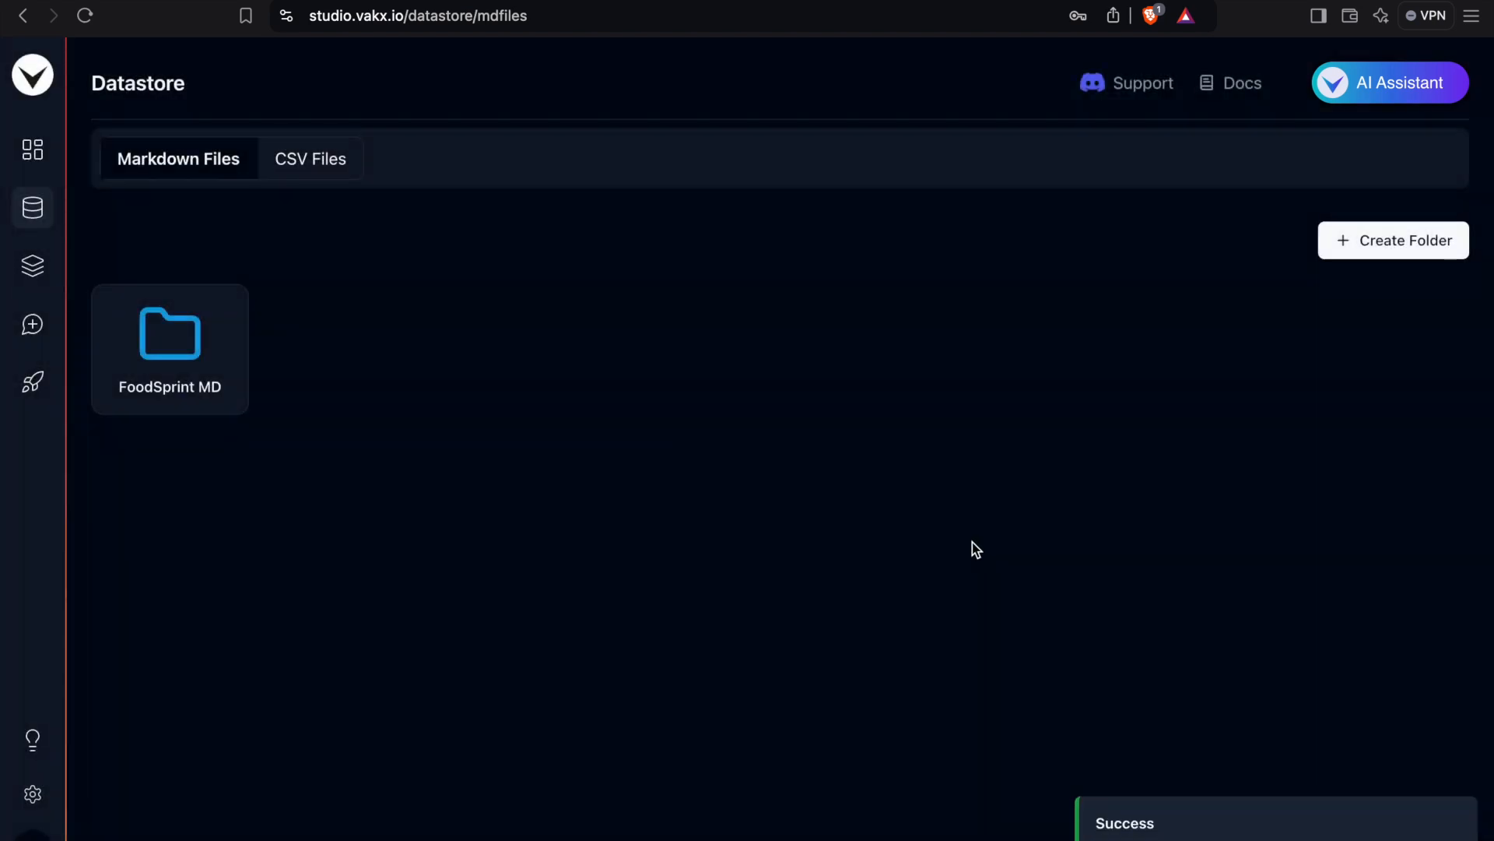
- Upload FoodSprint_menu.md and FoodSprint.md to the FoodSprint MD folder
{"action": "left_click", "coordinate": [189, 371]}
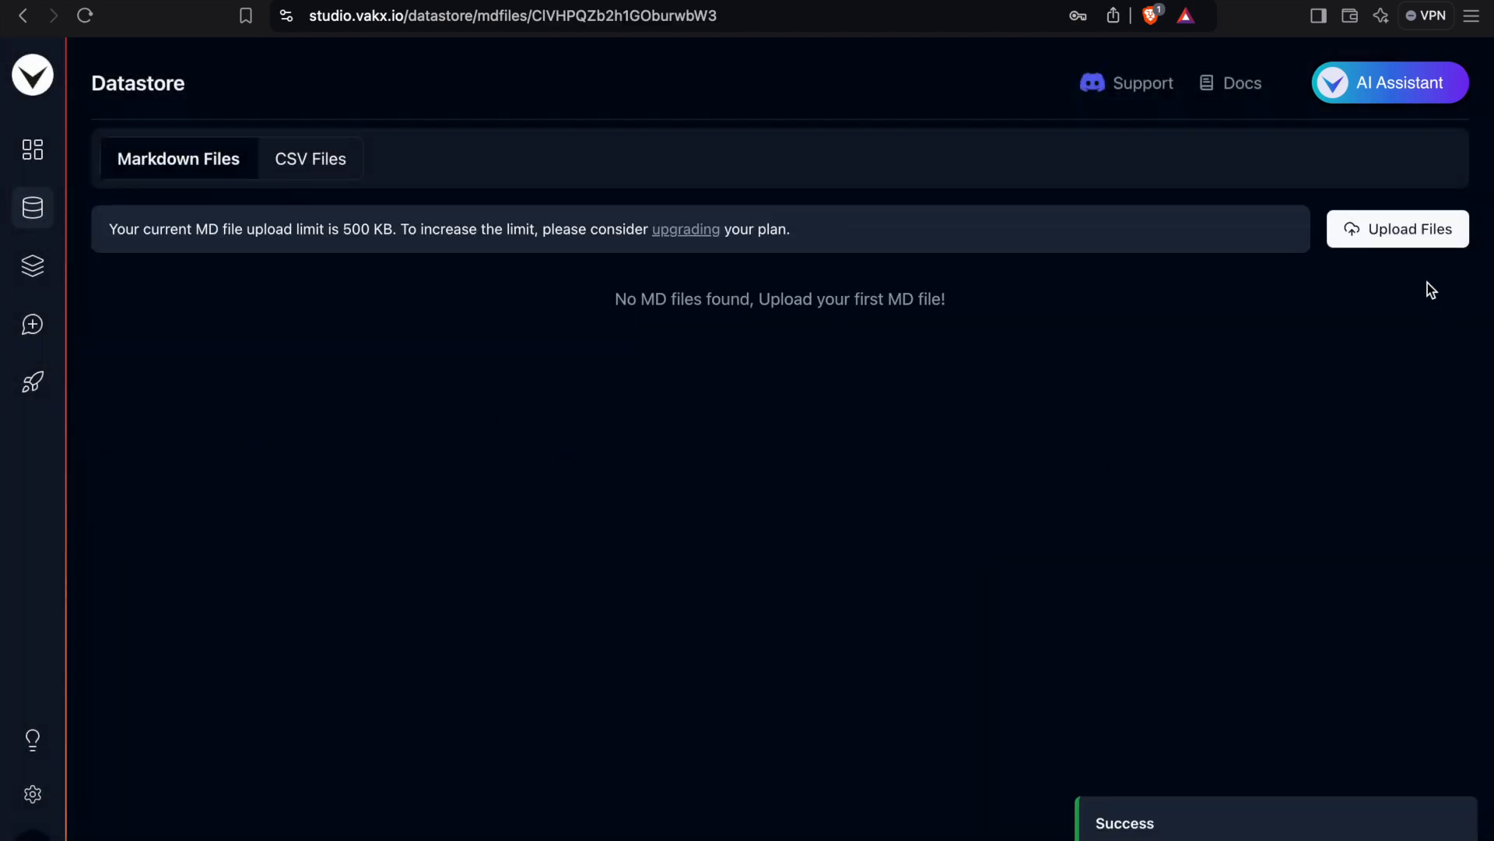
{"action": "left_click", "coordinate": [1401, 246]}
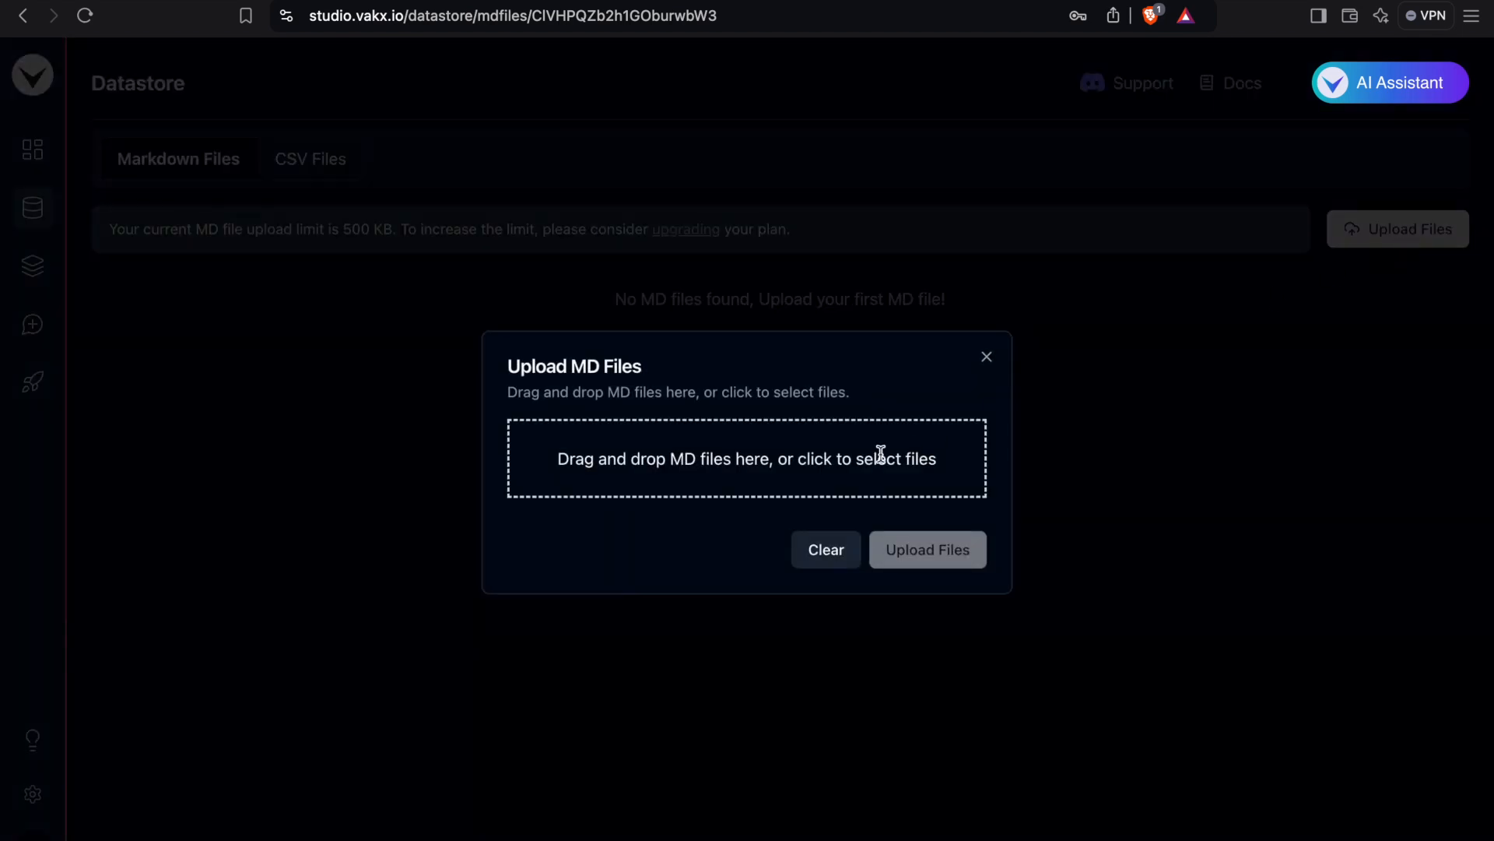
{"action": "left_click", "coordinate": [813, 468]}
{"action": "left_click", "coordinate": [796, 418], "text": "shift"}
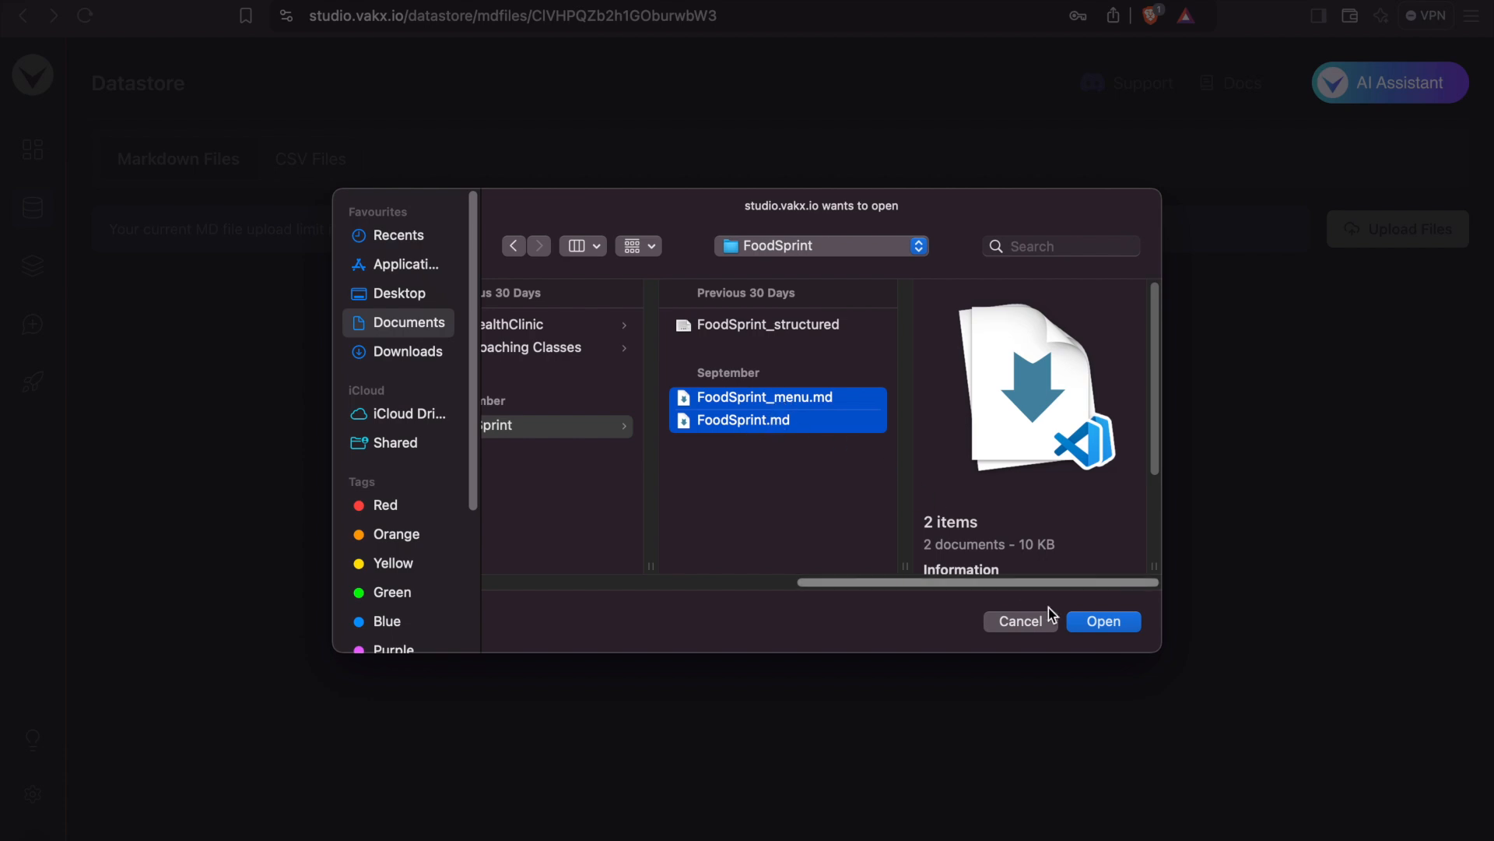
{"action": "left_click", "coordinate": [1108, 624]}
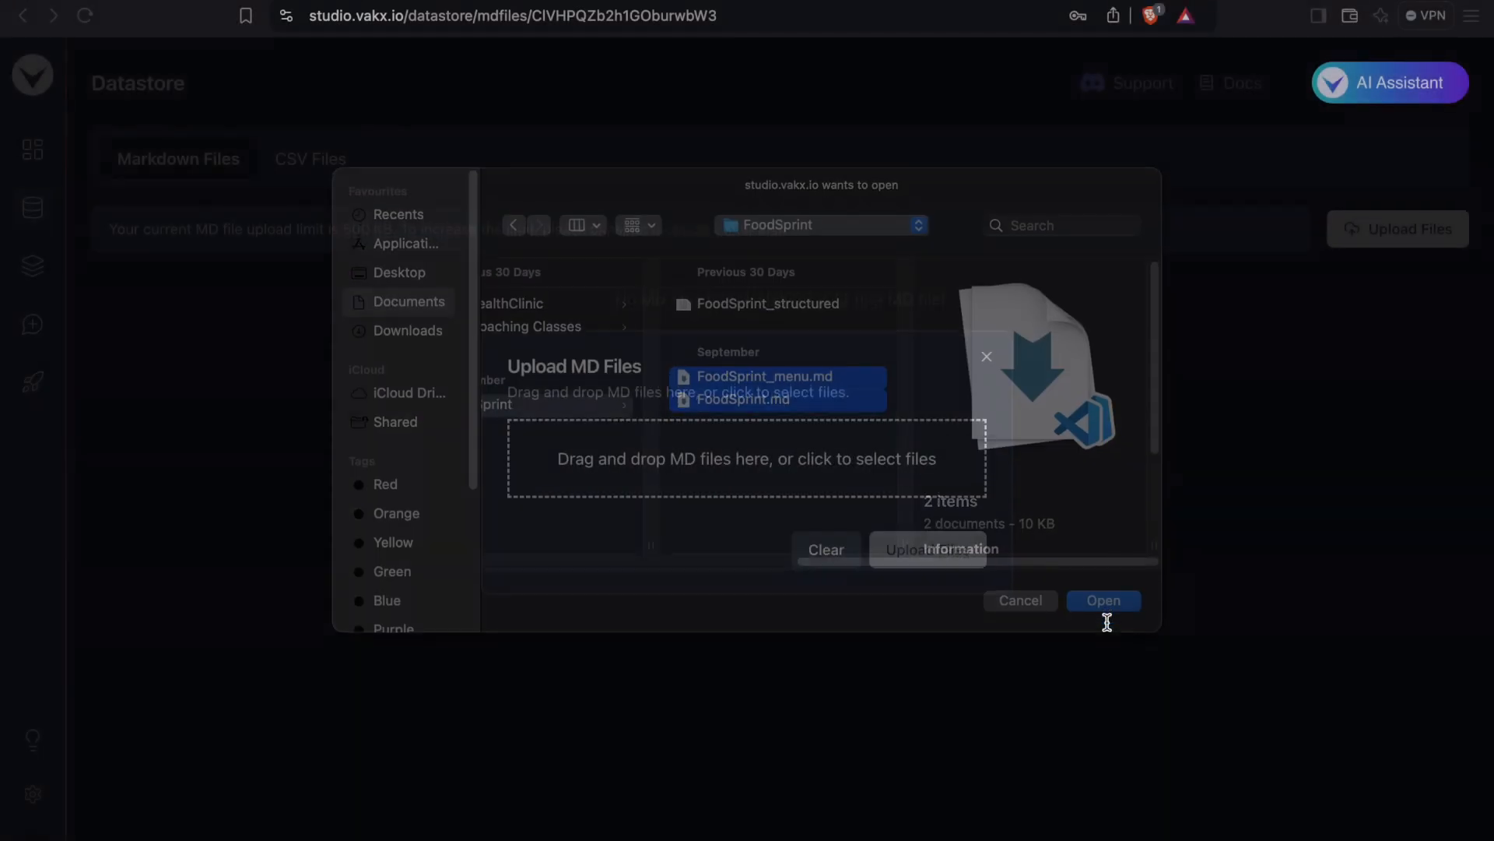
{"action": "left_click", "coordinate": [950, 615]}
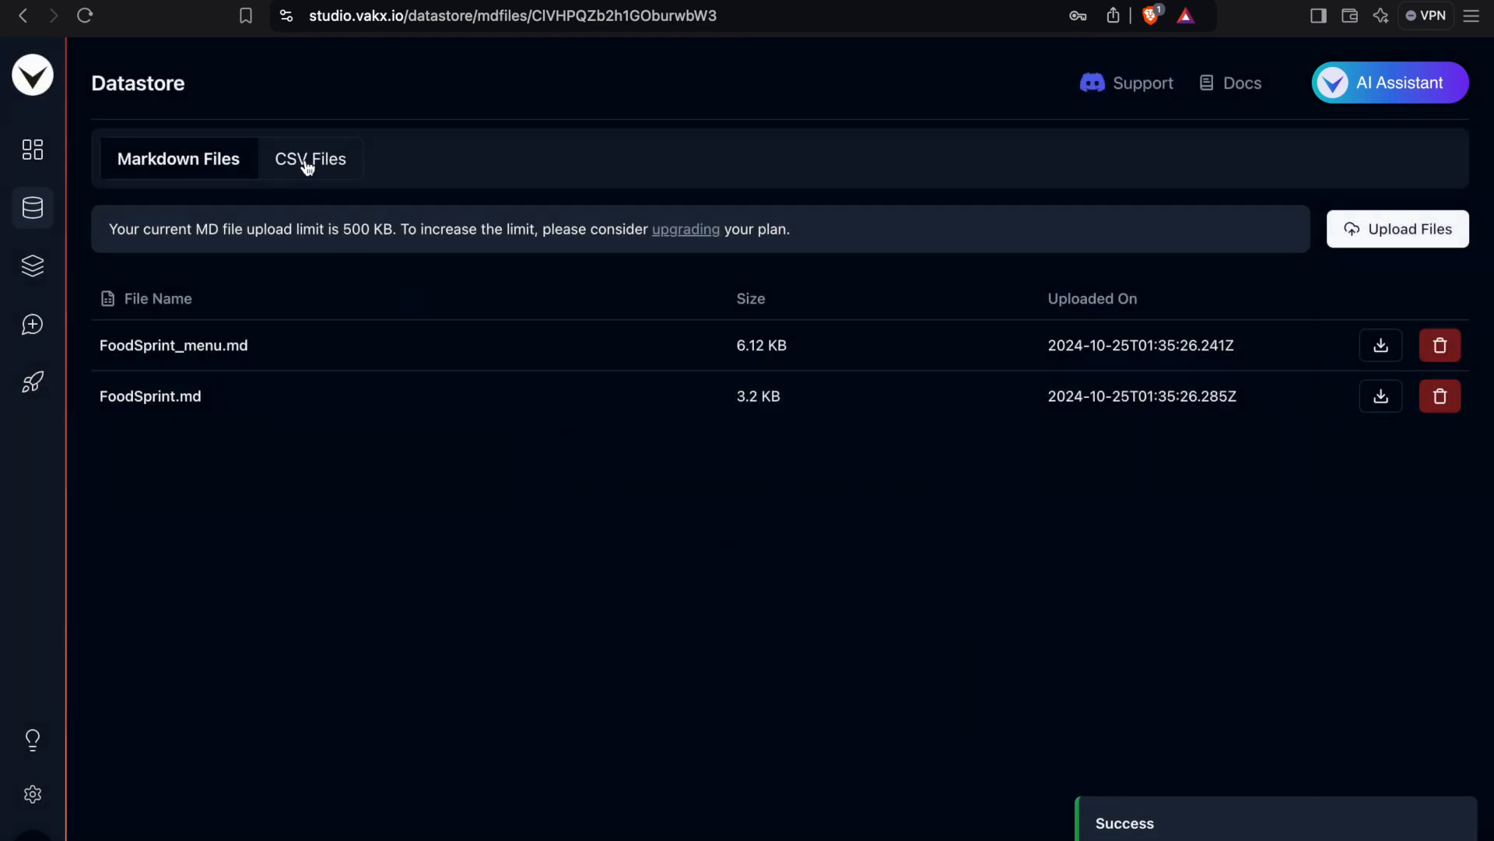
- Create a folder named "FoodSprint CSV" for CSV files in the datastore
{"action": "left_click", "coordinate": [309, 165]}
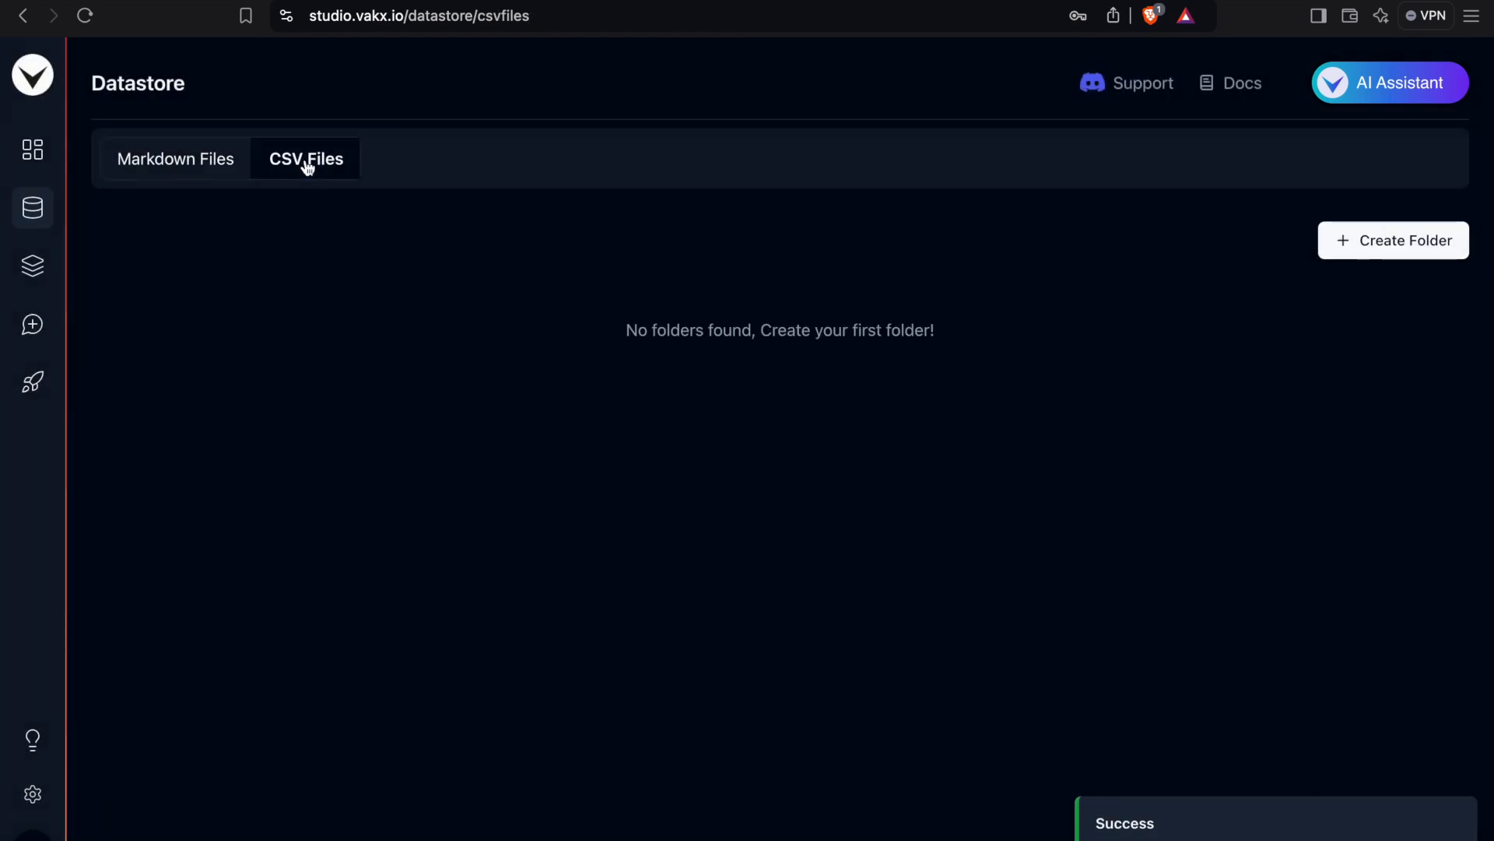
{"action": "left_click", "coordinate": [1395, 247]}
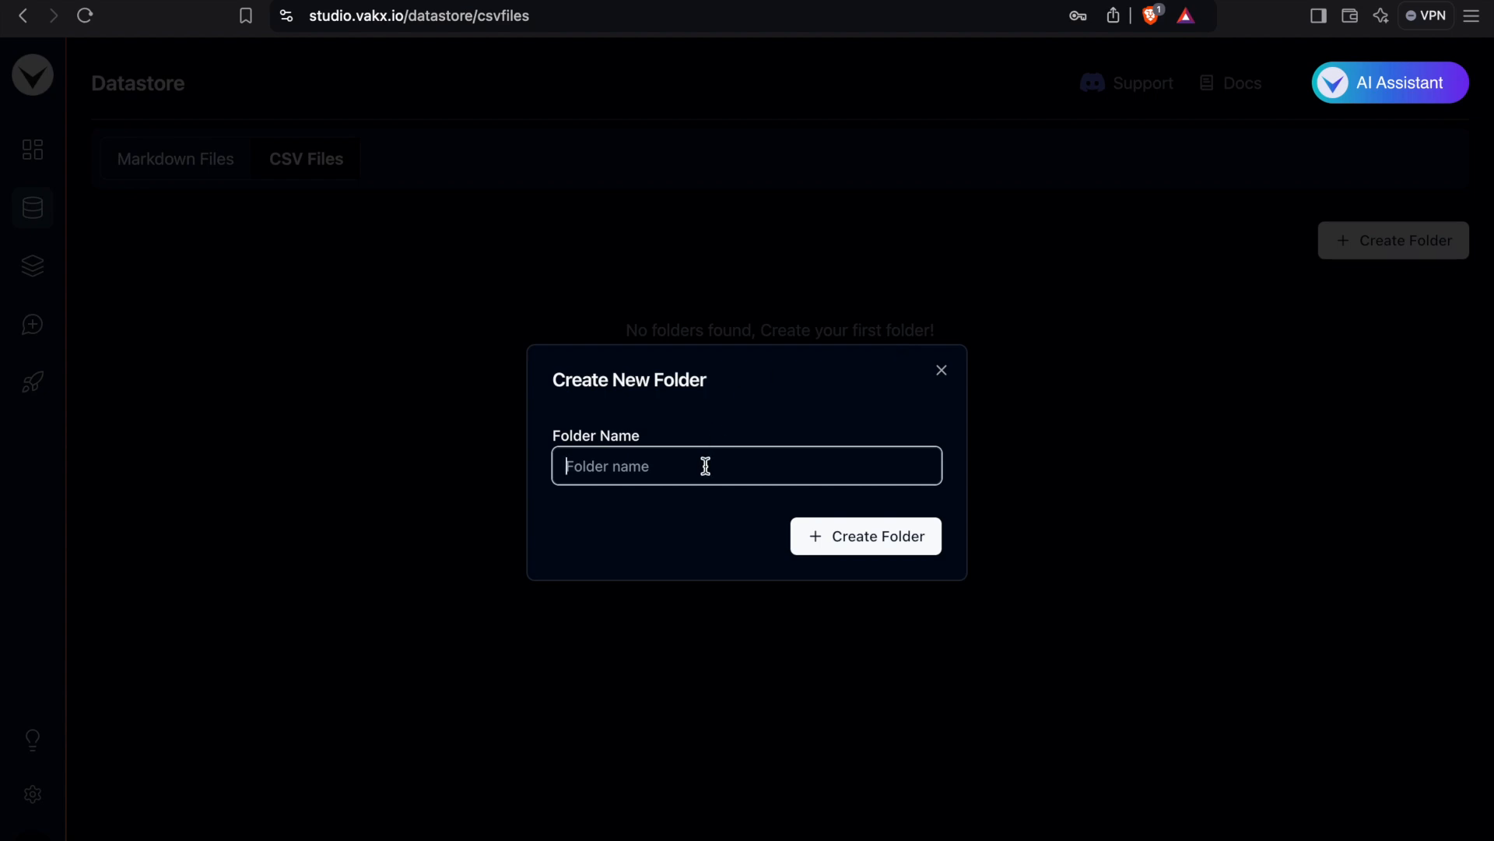
{"action": "type", "text": "FoodSprint CSV"}
{"action": "left_click", "coordinate": [861, 537]}
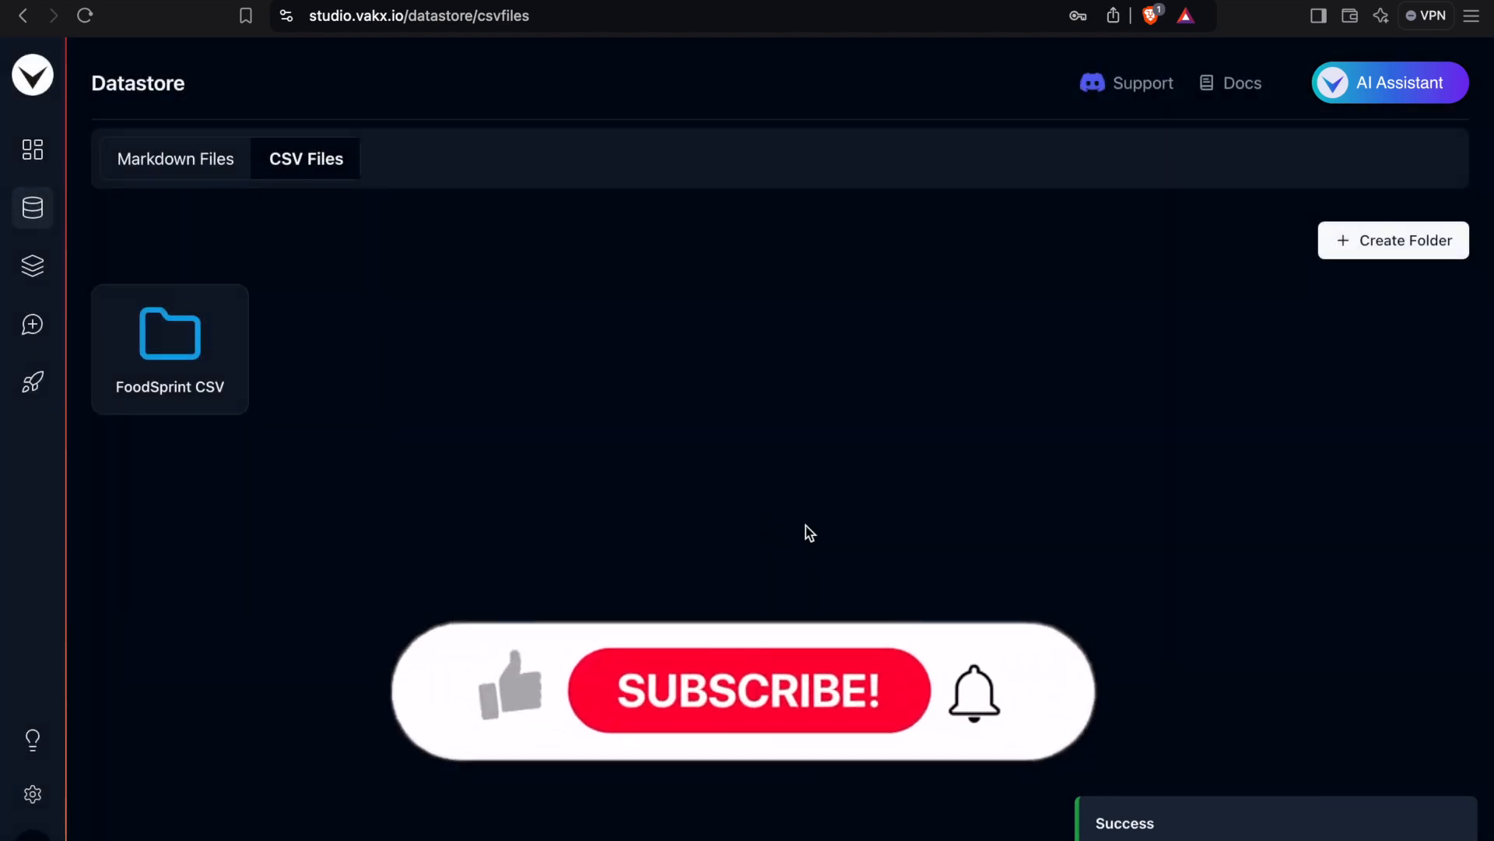
- Upload the FoodSprint_structured CSV file to the FoodSprint CSV folder
{"action": "left_click", "coordinate": [211, 362]}
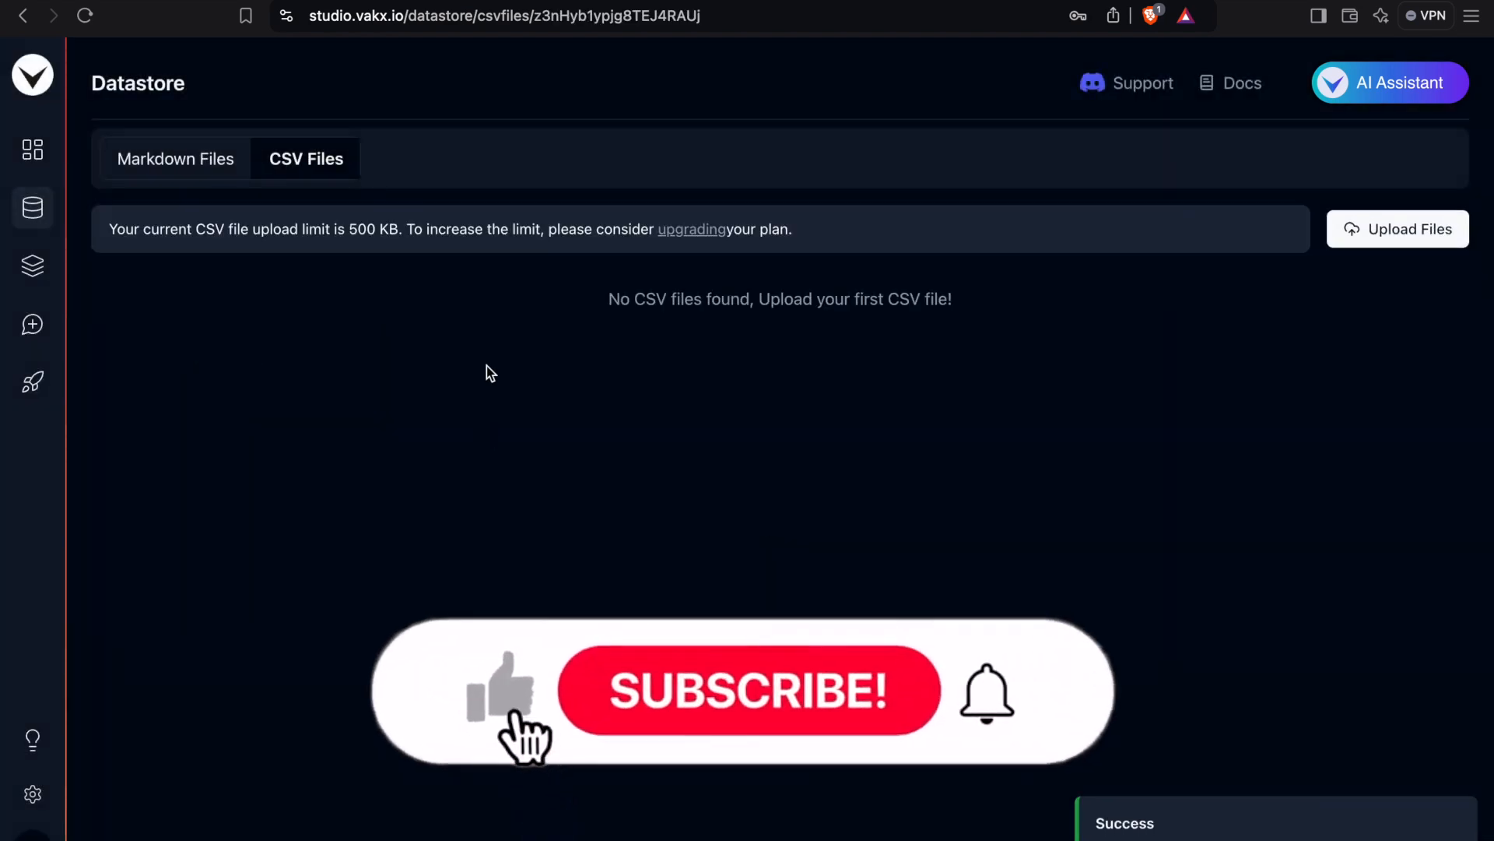
{"action": "left_click", "coordinate": [1397, 236]}
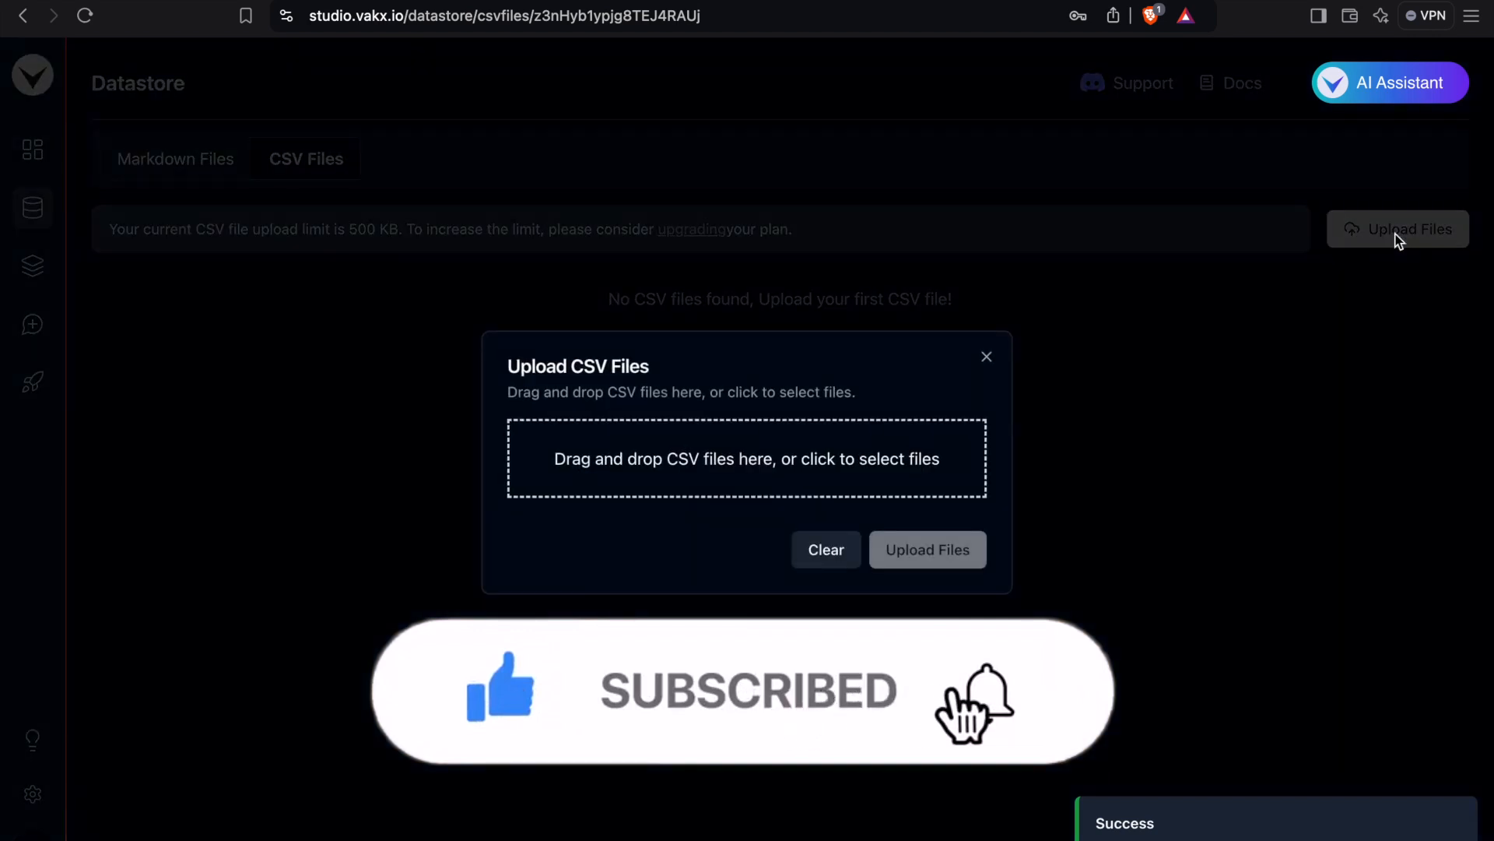
{"action": "left_click", "coordinate": [758, 460]}
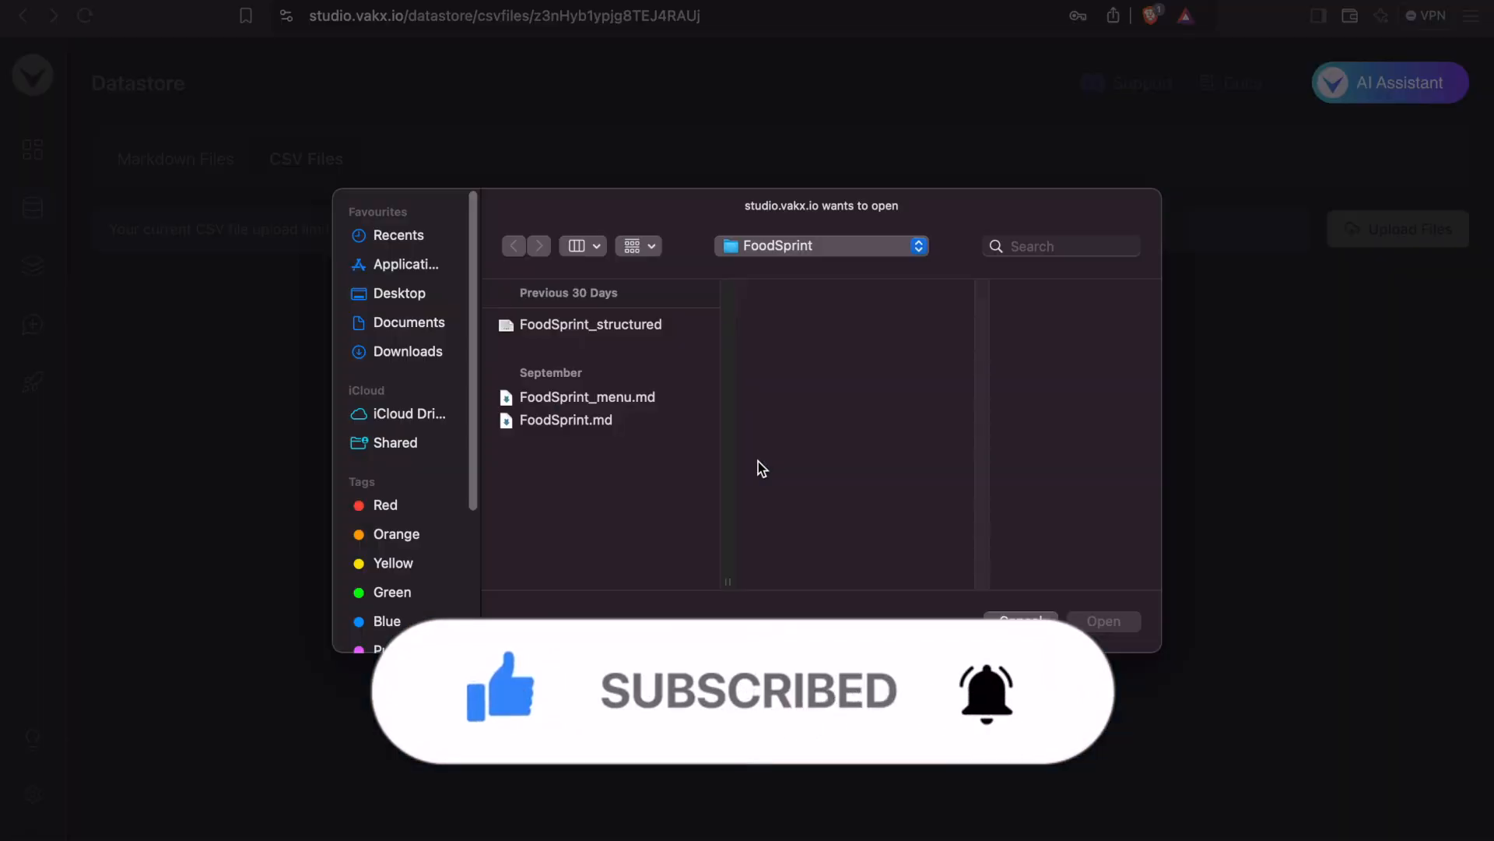
{"action": "left_click", "coordinate": [582, 327]}
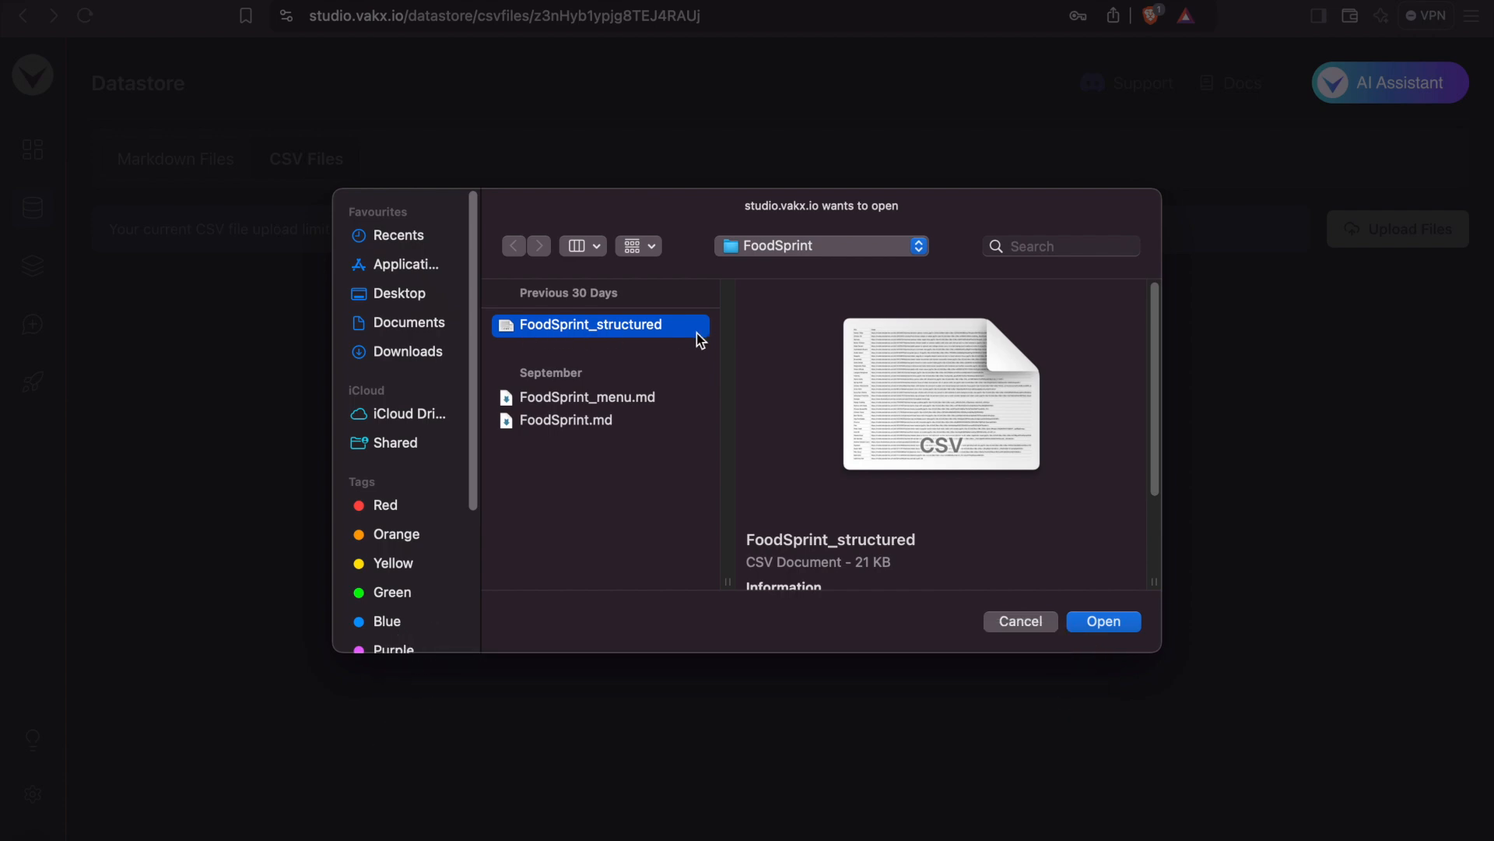
{"action": "left_click", "coordinate": [1129, 623]}
{"action": "left_click", "coordinate": [947, 593]}
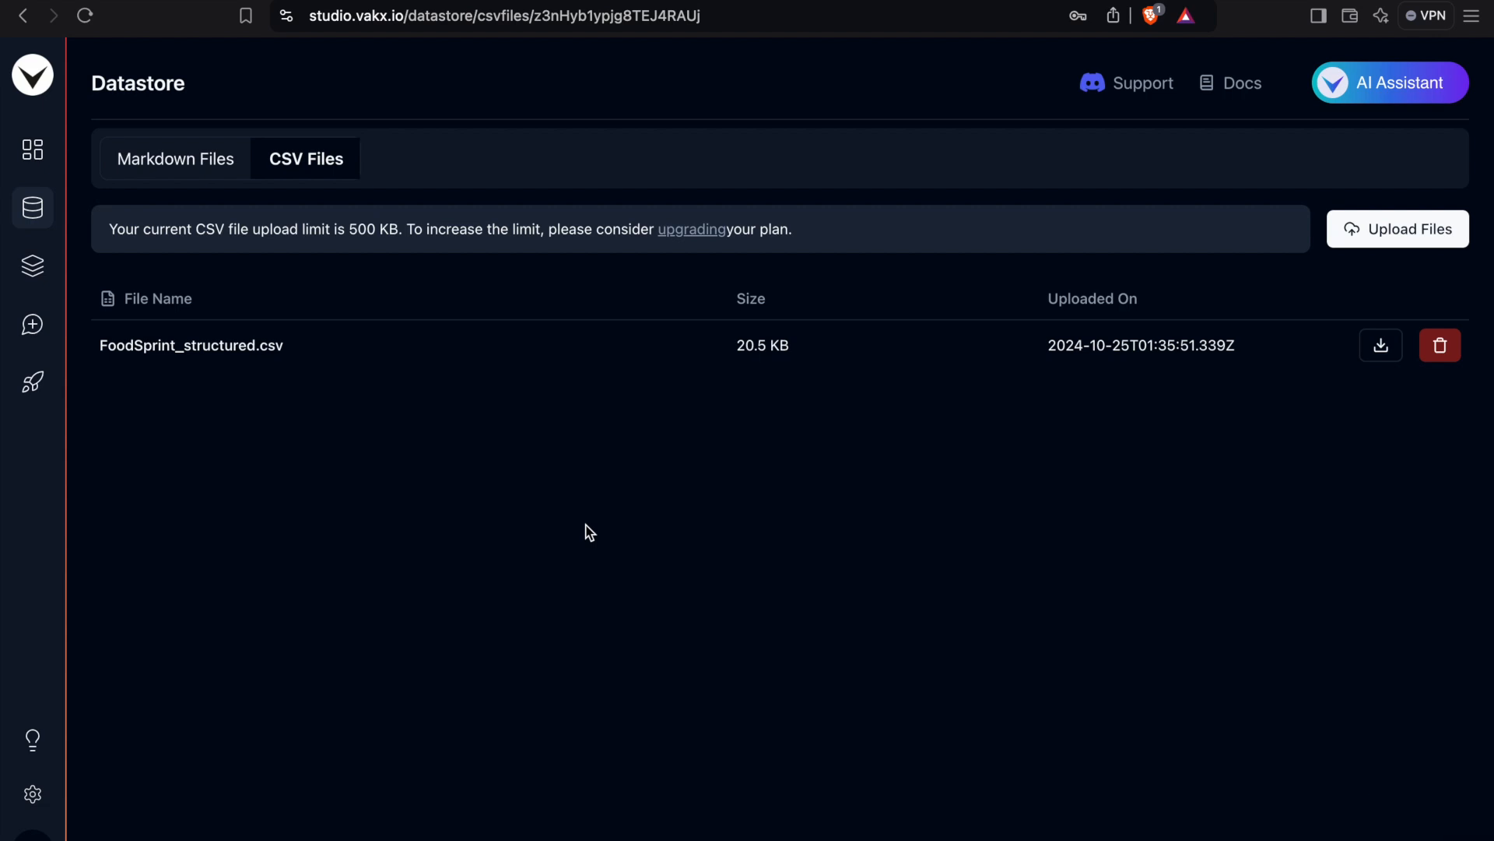
- Reopen the FoodSprint MD folder among the Markdown files to check its uploaded files
{"action": "left_click", "coordinate": [173, 159]}
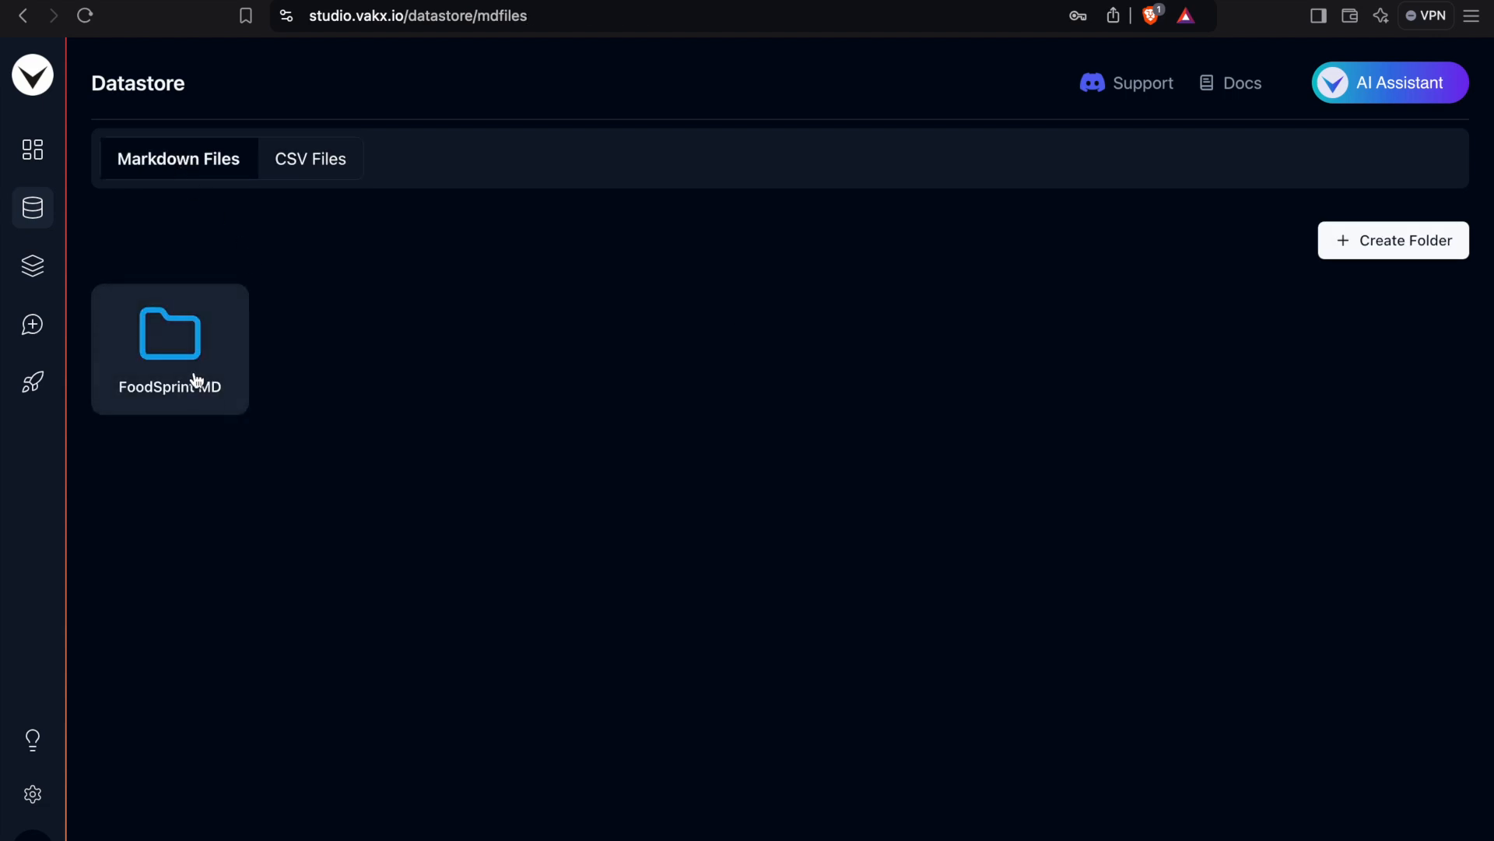
{"action": "left_click", "coordinate": [196, 380]}
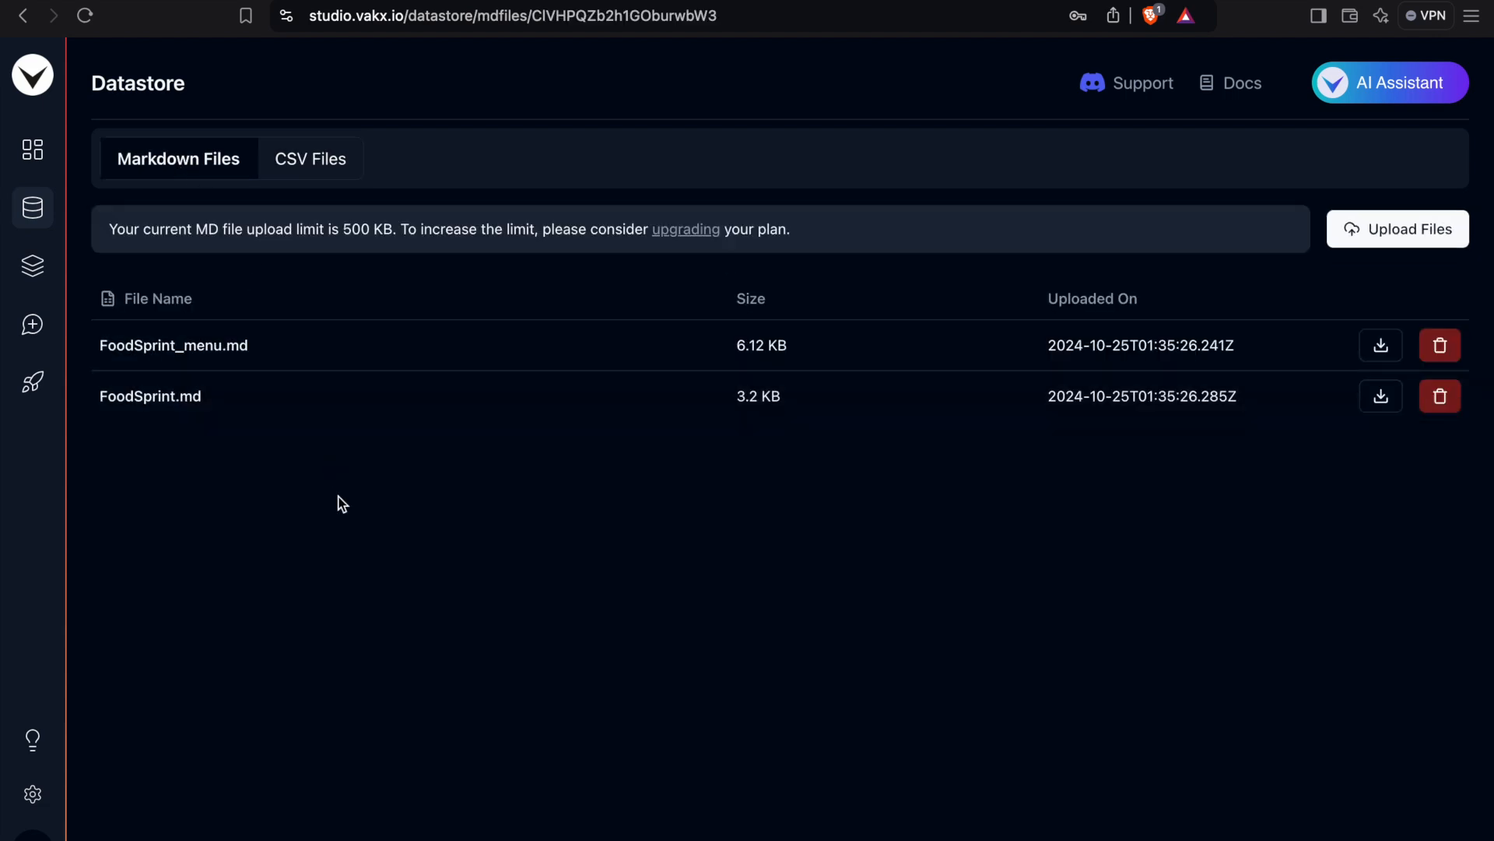